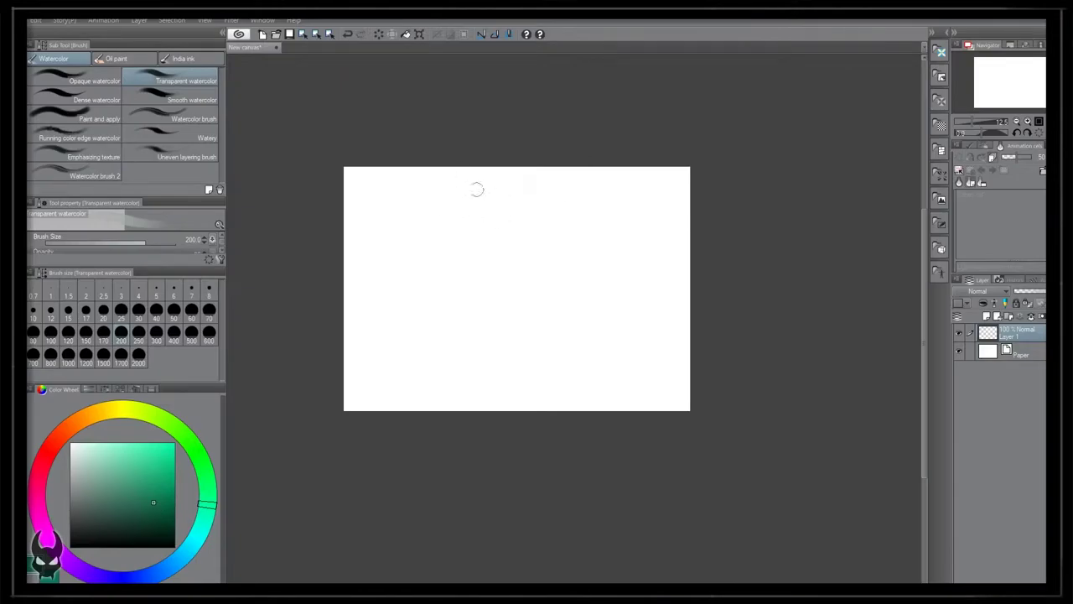
Paint a dark green overhang across the canvas's upper-left edge with the Transparent watercolor brush at size 200.
{"action": "mouse_move", "coordinate": [482, 198]}
{"action": "left_mouse_down"}
{"action": "mouse_move", "coordinate": [558, 169]}
{"action": "mouse_move", "coordinate": [404, 201]}
{"action": "mouse_move", "coordinate": [346, 189]}
{"action": "left_mouse_up"}
{"action": "left_click_drag", "start_coordinate": [549, 174], "coordinate": [313, 215]}
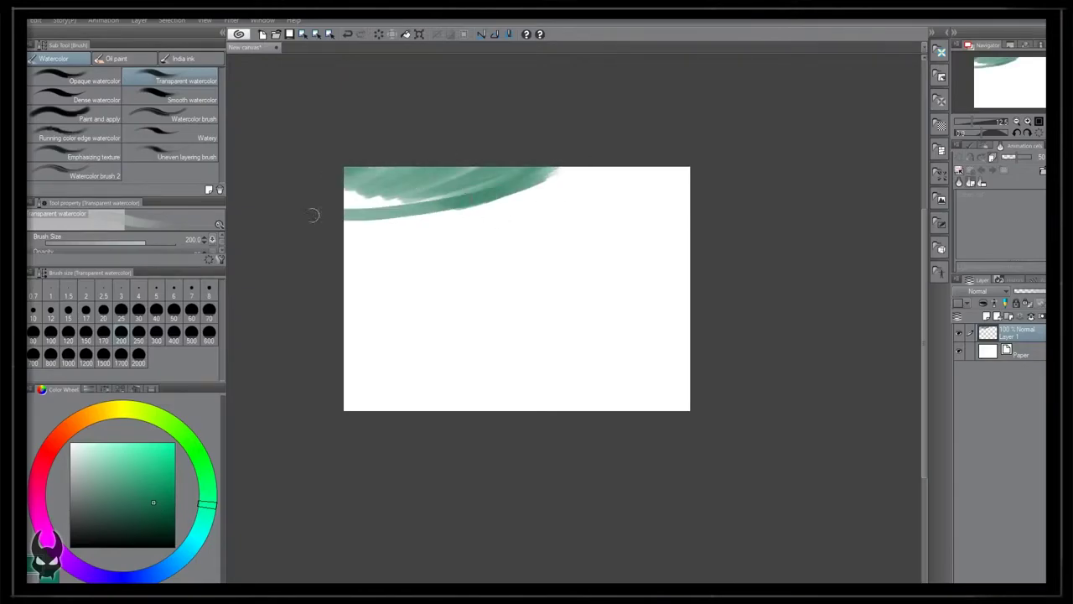
{"action": "mouse_move", "coordinate": [541, 172]}
{"action": "left_mouse_down"}
{"action": "mouse_move", "coordinate": [389, 201]}
{"action": "mouse_move", "coordinate": [369, 174]}
{"action": "mouse_move", "coordinate": [561, 178]}
{"action": "left_mouse_up"}
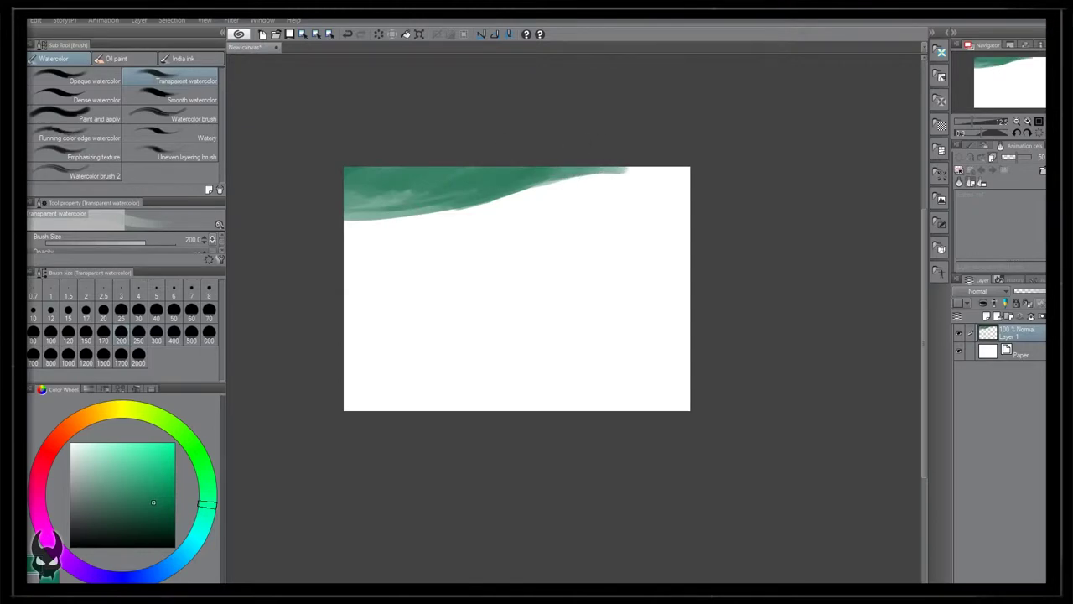
{"action": "left_click_drag", "start_coordinate": [407, 207], "coordinate": [324, 182]}
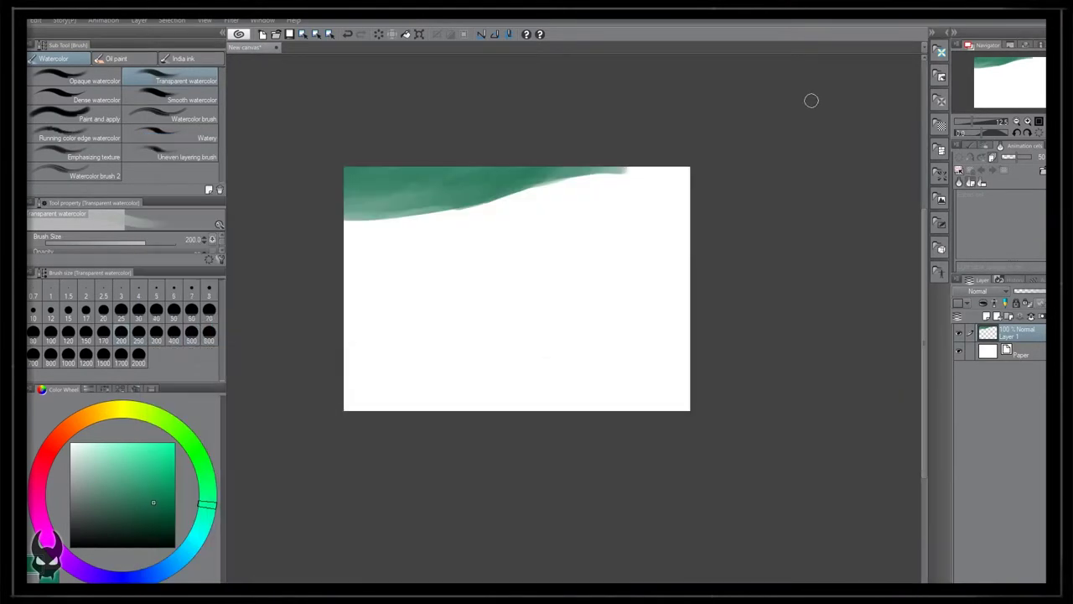
{"action": "mouse_move", "coordinate": [475, 202]}
{"action": "left_mouse_down"}
{"action": "mouse_move", "coordinate": [347, 213]}
{"action": "mouse_move", "coordinate": [444, 206]}
{"action": "mouse_move", "coordinate": [335, 179]}
{"action": "mouse_move", "coordinate": [457, 199]}
{"action": "left_mouse_up"}
{"action": "left_click_drag", "start_coordinate": [625, 162], "coordinate": [339, 219]}
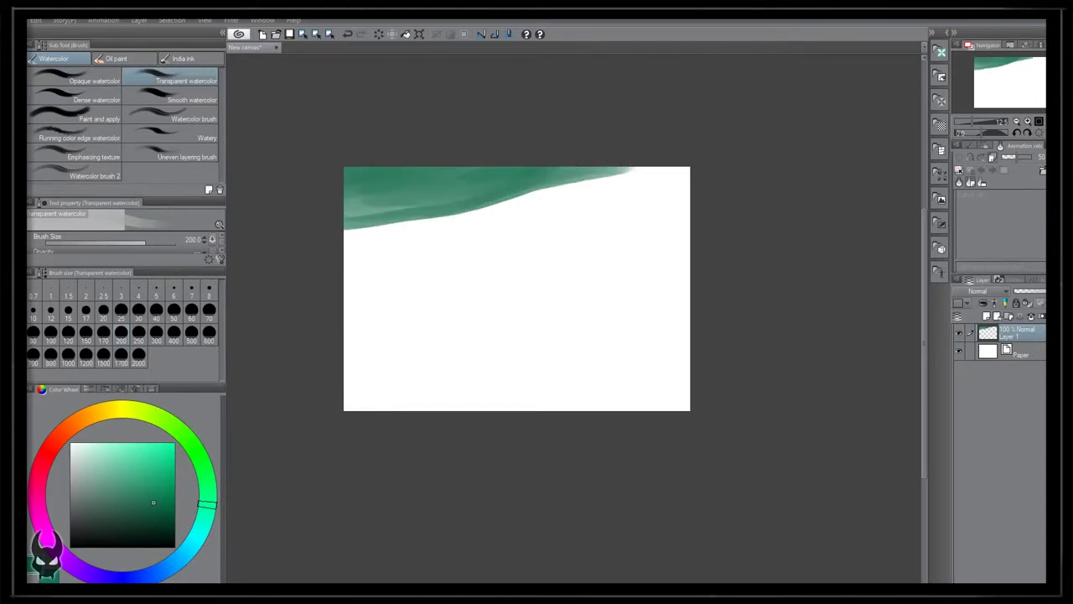
{"action": "mouse_move", "coordinate": [413, 203]}
{"action": "left_mouse_down"}
{"action": "mouse_move", "coordinate": [347, 208]}
{"action": "mouse_move", "coordinate": [332, 187]}
{"action": "mouse_move", "coordinate": [347, 208]}
{"action": "mouse_move", "coordinate": [397, 167]}
{"action": "left_mouse_up"}
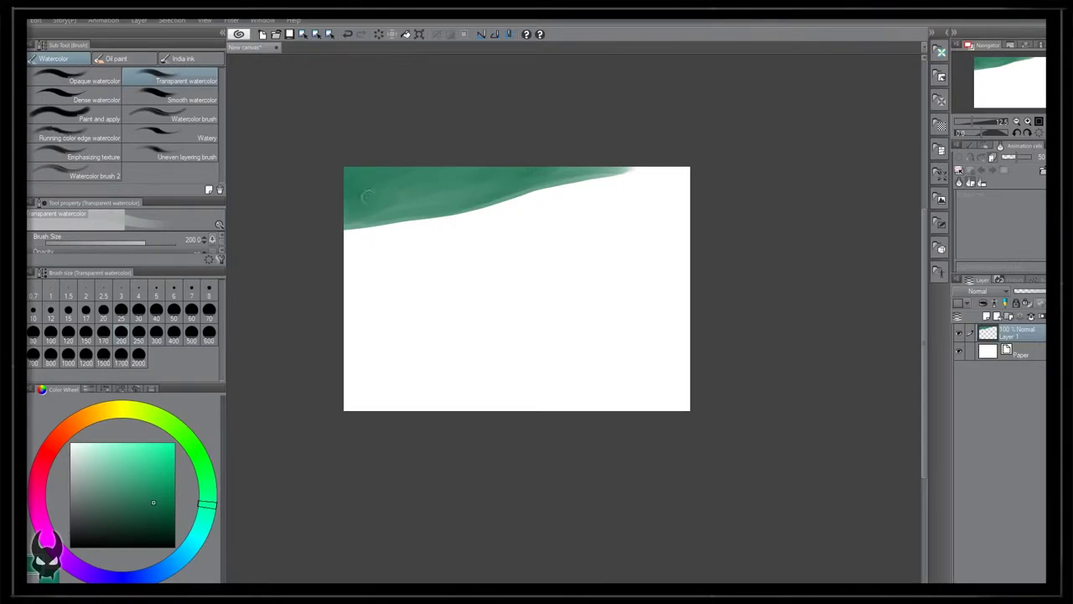
Add a new layer beneath the dark green overhang layer and choose a yellow-green colour.
{"action": "left_click", "coordinate": [987, 316]}
{"action": "left_click_drag", "start_coordinate": [1000, 339], "coordinate": [999, 356]}
{"action": "left_click", "coordinate": [134, 410]}
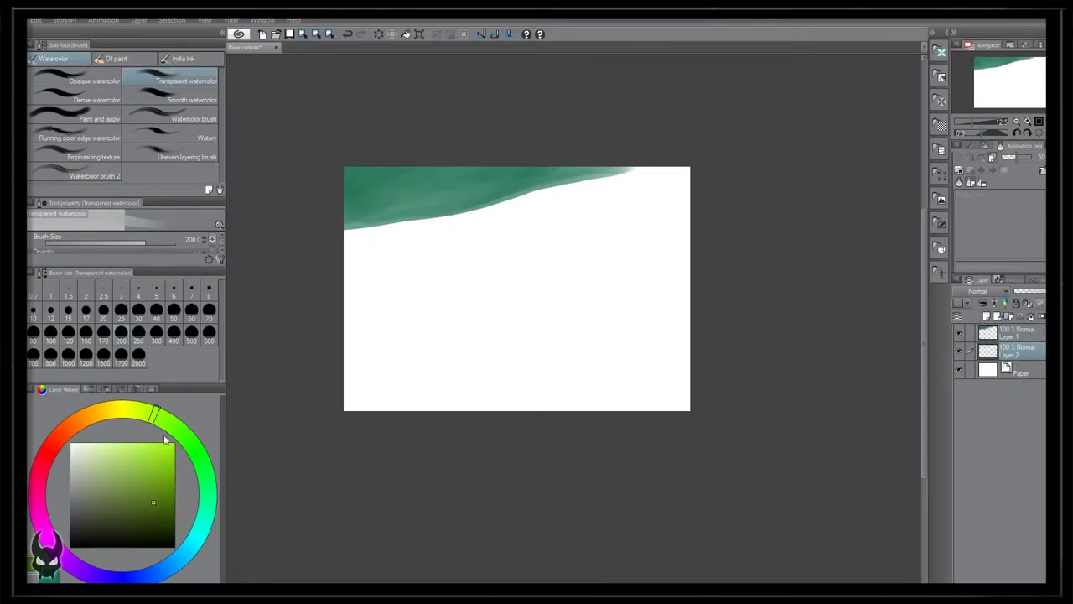
{"action": "left_click", "coordinate": [167, 417]}
{"action": "left_click", "coordinate": [141, 482]}
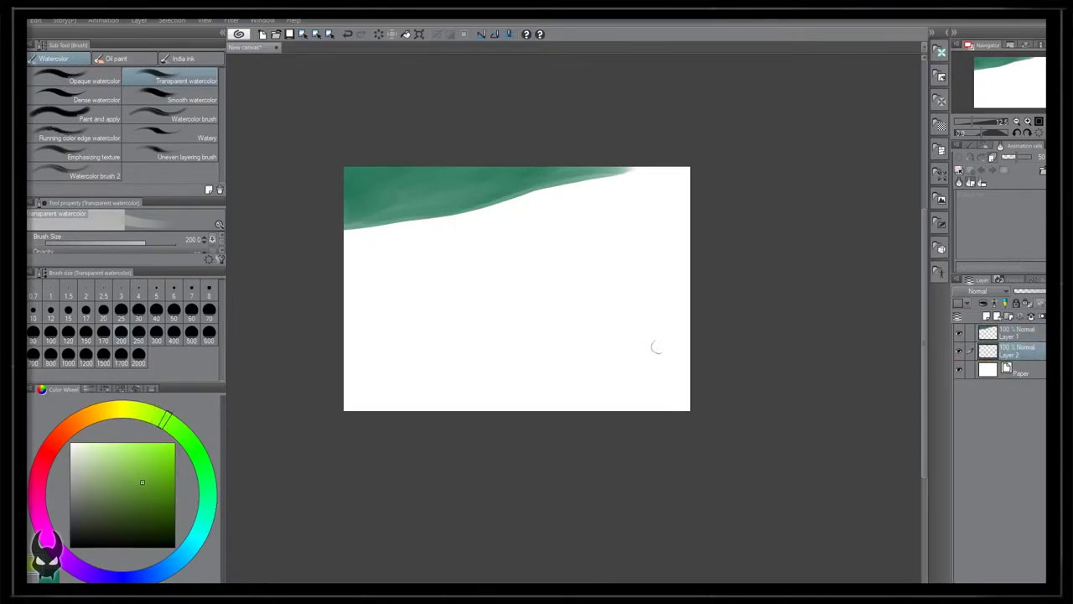
Paint a soft pale green backdrop below the overhang across the canvas's full width, enlarging the brush to 500.
{"action": "mouse_move", "coordinate": [658, 327]}
{"action": "left_mouse_down"}
{"action": "mouse_move", "coordinate": [505, 308]}
{"action": "mouse_move", "coordinate": [471, 249]}
{"action": "mouse_move", "coordinate": [637, 197]}
{"action": "mouse_move", "coordinate": [683, 216]}
{"action": "left_mouse_up"}
{"action": "key", "text": "bracketright"}
{"action": "key", "text": "bracketright"}
{"action": "key", "text": "bracketright"}
{"action": "key", "text": "bracketright"}
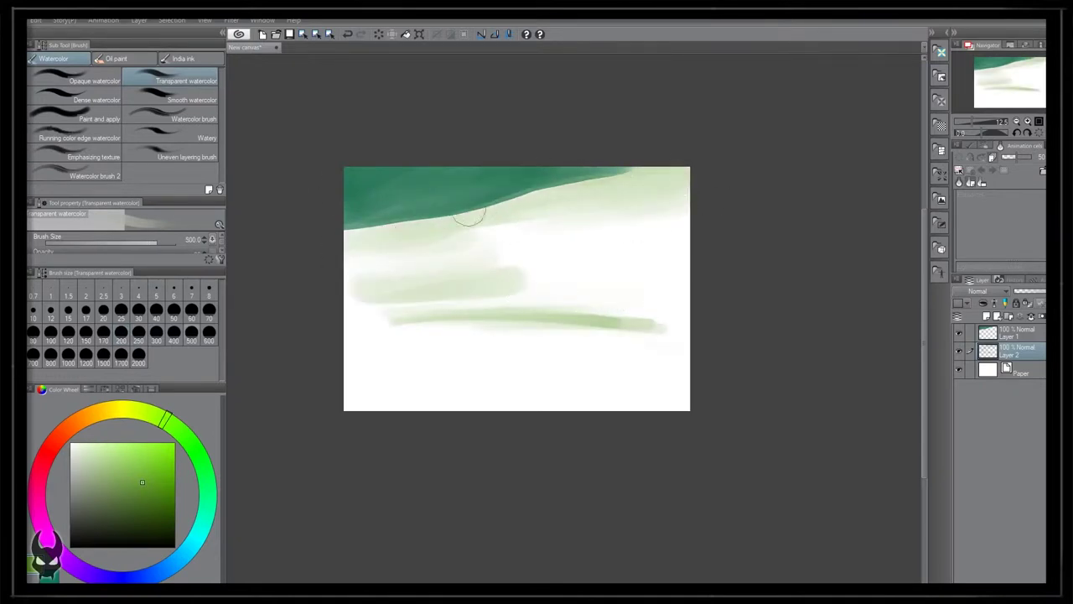
{"action": "mouse_move", "coordinate": [337, 260]}
{"action": "left_mouse_down"}
{"action": "mouse_move", "coordinate": [685, 218]}
{"action": "mouse_move", "coordinate": [409, 235]}
{"action": "mouse_move", "coordinate": [661, 240]}
{"action": "mouse_move", "coordinate": [326, 259]}
{"action": "mouse_move", "coordinate": [438, 288]}
{"action": "mouse_move", "coordinate": [591, 259]}
{"action": "left_mouse_up"}
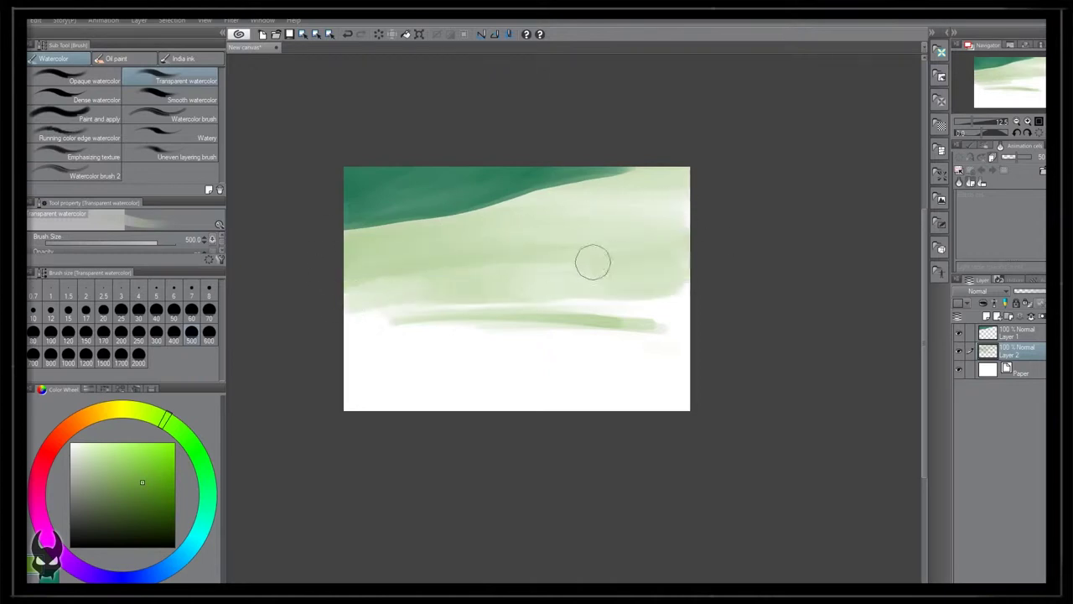
{"action": "left_click_drag", "start_coordinate": [486, 311], "coordinate": [659, 293]}
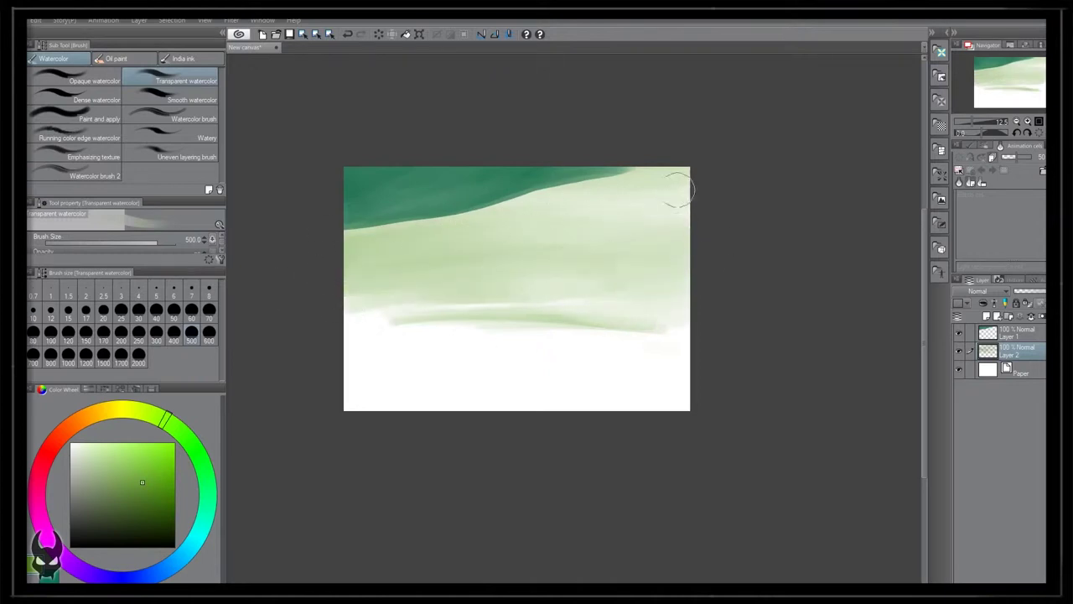
{"action": "mouse_move", "coordinate": [341, 247]}
{"action": "left_mouse_down"}
{"action": "mouse_move", "coordinate": [398, 318]}
{"action": "mouse_move", "coordinate": [546, 304]}
{"action": "mouse_move", "coordinate": [335, 302]}
{"action": "mouse_move", "coordinate": [438, 308]}
{"action": "mouse_move", "coordinate": [474, 325]}
{"action": "mouse_move", "coordinate": [350, 339]}
{"action": "left_mouse_up"}
Create a layer named water above the pale green backdrop and paint teal water across the lower canvas.
{"action": "left_click_drag", "start_coordinate": [164, 425], "coordinate": [207, 514]}
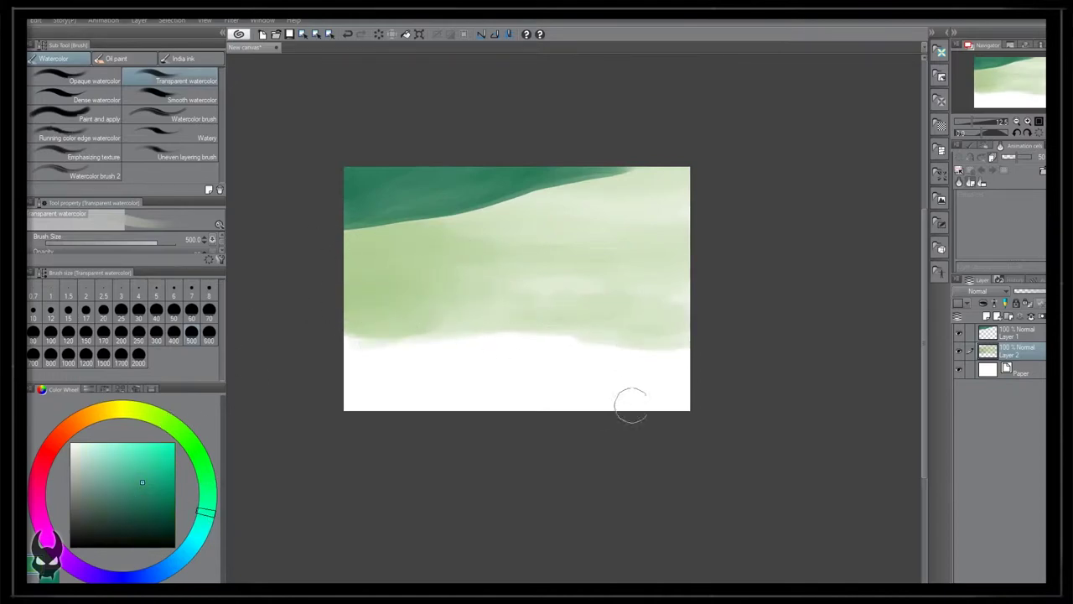
{"action": "left_click", "coordinate": [988, 315]}
{"action": "double_click", "coordinate": [1023, 352]}
{"action": "type", "text": "water"}
{"action": "key", "text": "Return"}
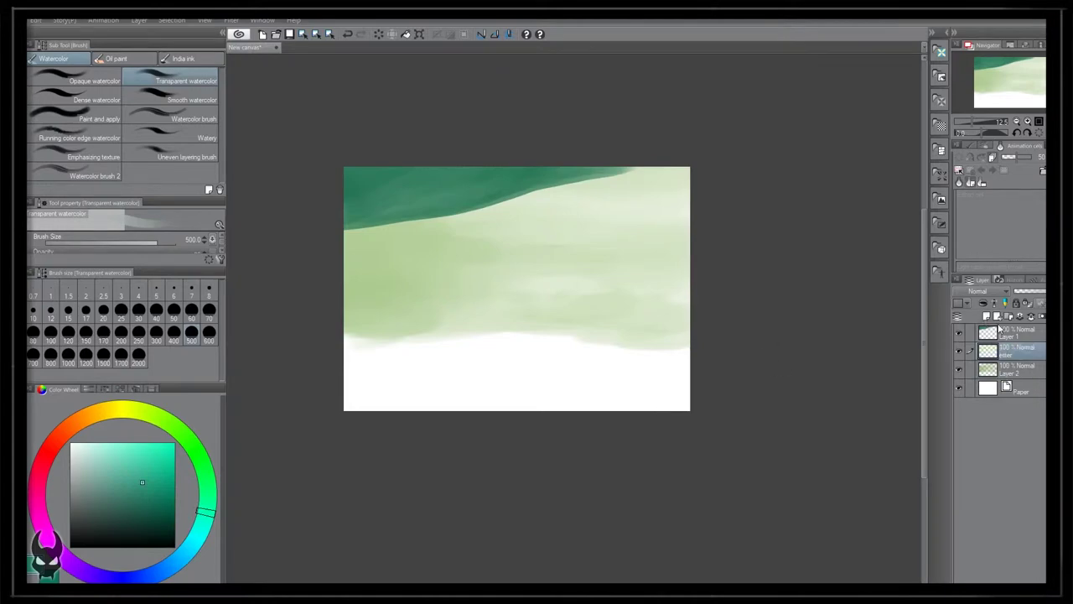
{"action": "mouse_move", "coordinate": [681, 363]}
{"action": "left_mouse_down"}
{"action": "mouse_move", "coordinate": [335, 350]}
{"action": "mouse_move", "coordinate": [539, 370]}
{"action": "mouse_move", "coordinate": [567, 388]}
{"action": "mouse_move", "coordinate": [276, 352]}
{"action": "left_mouse_up"}
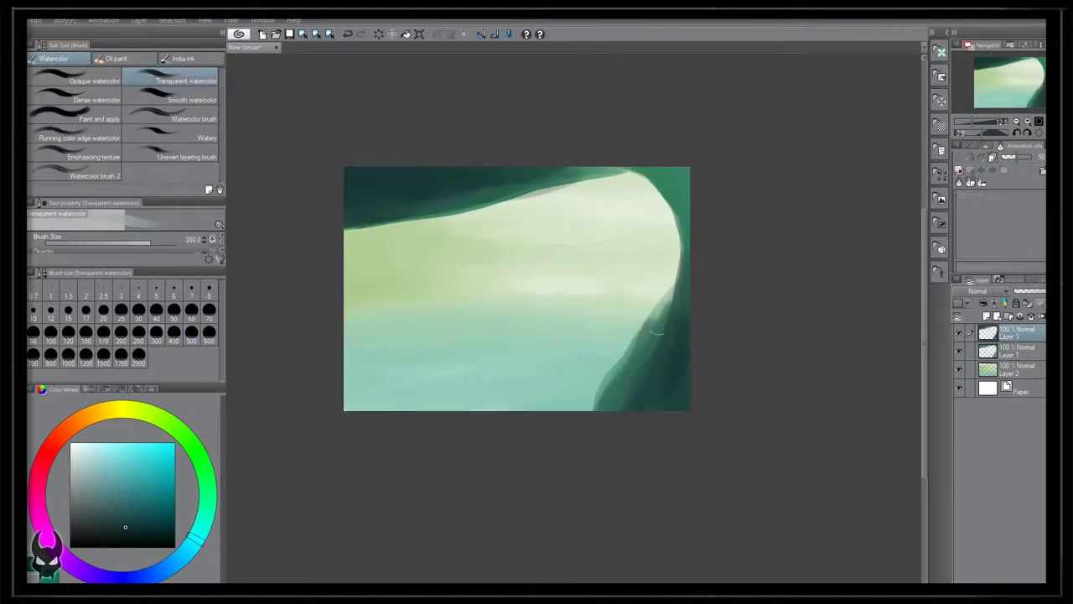
Deepen and smooth the cave wall along the painting's right edge with dark teal strokes at size 300.
{"action": "left_click_drag", "start_coordinate": [657, 325], "coordinate": [620, 411]}
{"action": "mouse_move", "coordinate": [689, 252]}
{"action": "left_mouse_down"}
{"action": "mouse_move", "coordinate": [663, 145]}
{"action": "mouse_move", "coordinate": [669, 174]}
{"action": "left_mouse_up"}
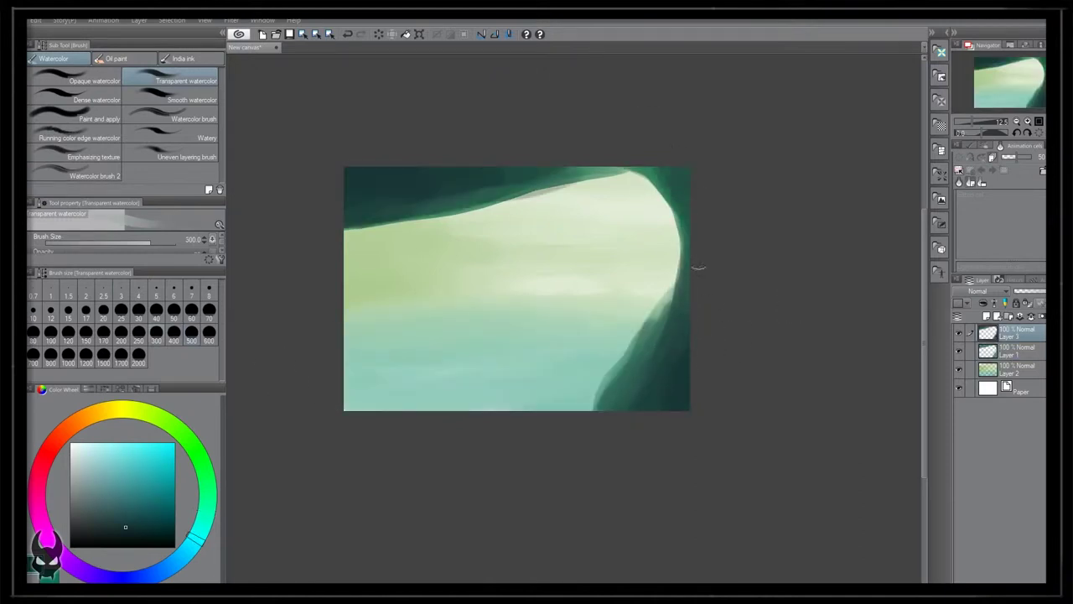
{"action": "mouse_move", "coordinate": [682, 220]}
{"action": "left_mouse_down"}
{"action": "mouse_move", "coordinate": [664, 316]}
{"action": "mouse_move", "coordinate": [607, 402]}
{"action": "left_mouse_up"}
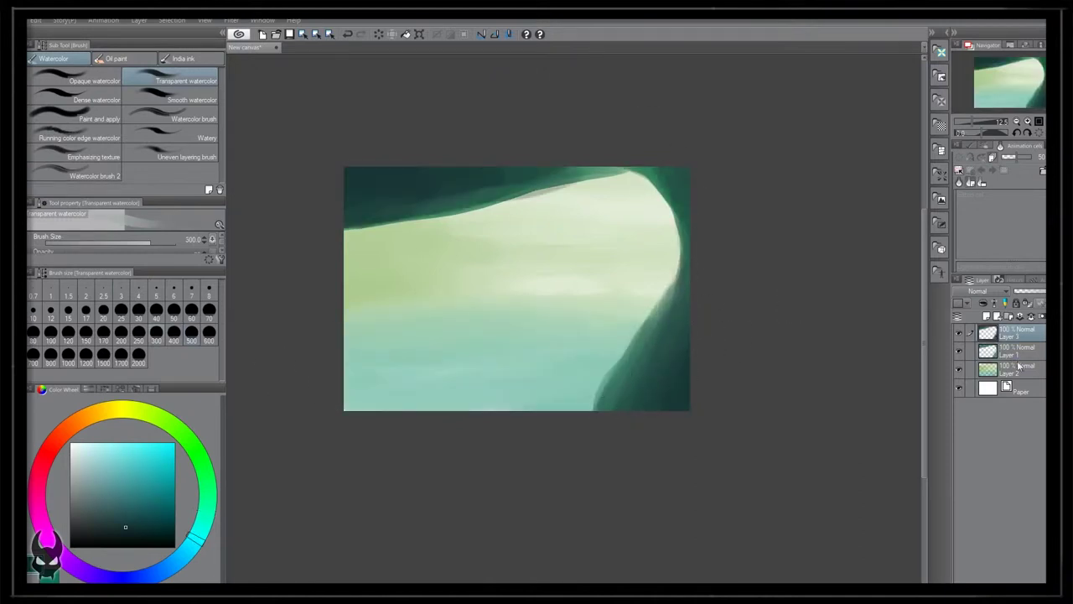
Add a new layer above Layer 2 and prepare a lighter cyan brush at size 80.
{"action": "left_click", "coordinate": [1020, 367]}
{"action": "left_click", "coordinate": [987, 316]}
{"action": "left_click", "coordinate": [127, 466]}
{"action": "key", "text": "bracketleft"}
{"action": "key", "text": "bracketleft"}
{"action": "key", "text": "bracketleft"}
{"action": "key", "text": "bracketleft"}
{"action": "key", "text": "bracketleft"}
{"action": "key", "text": "bracketleft"}
{"action": "key", "text": "bracketleft"}
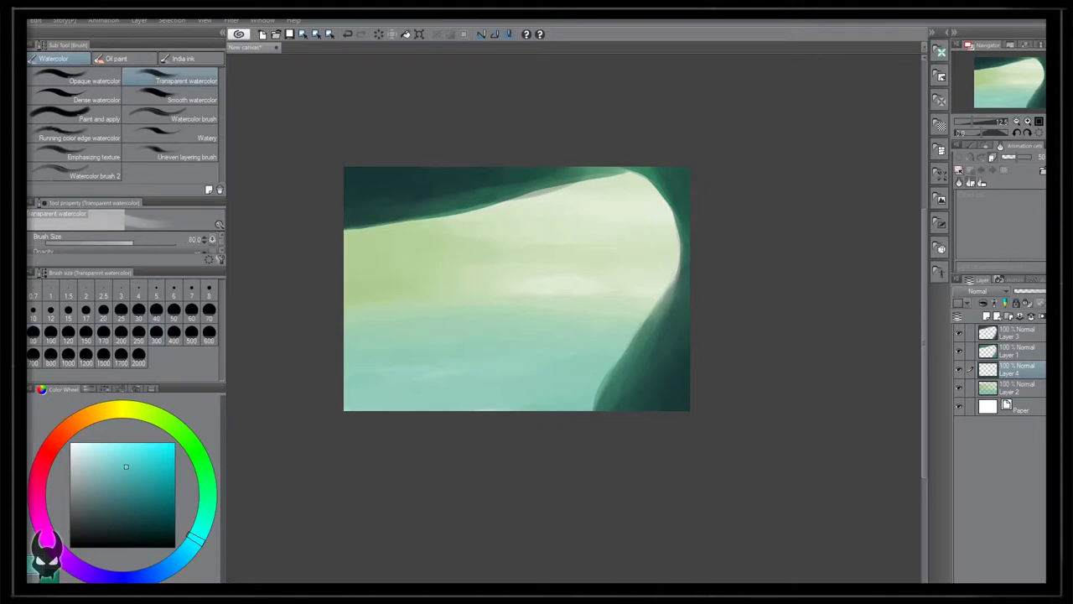
Paint thin vertical cyan waterfall streaks hanging from the cave overhang down to the water, across the whole opening.
{"action": "left_click_drag", "start_coordinate": [491, 206], "coordinate": [484, 254]}
{"action": "mouse_move", "coordinate": [506, 197]}
{"action": "left_mouse_down"}
{"action": "mouse_move", "coordinate": [503, 320]}
{"action": "mouse_move", "coordinate": [520, 315]}
{"action": "left_mouse_up"}
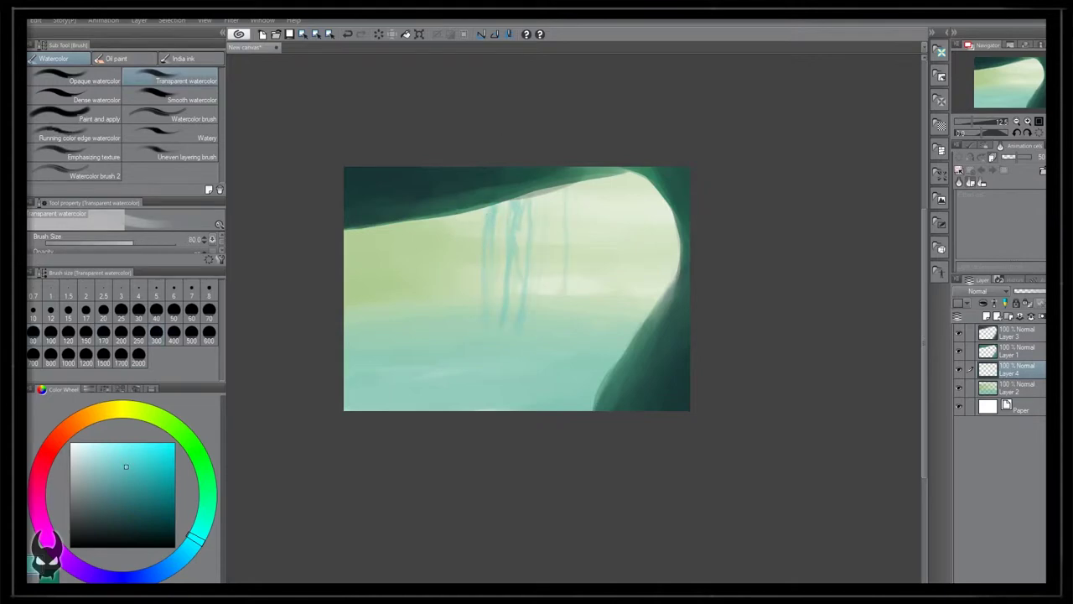
{"action": "left_click_drag", "start_coordinate": [591, 189], "coordinate": [583, 307]}
{"action": "left_click_drag", "start_coordinate": [608, 181], "coordinate": [613, 300]}
{"action": "left_click_drag", "start_coordinate": [616, 201], "coordinate": [611, 326]}
{"action": "left_click_drag", "start_coordinate": [629, 179], "coordinate": [631, 265]}
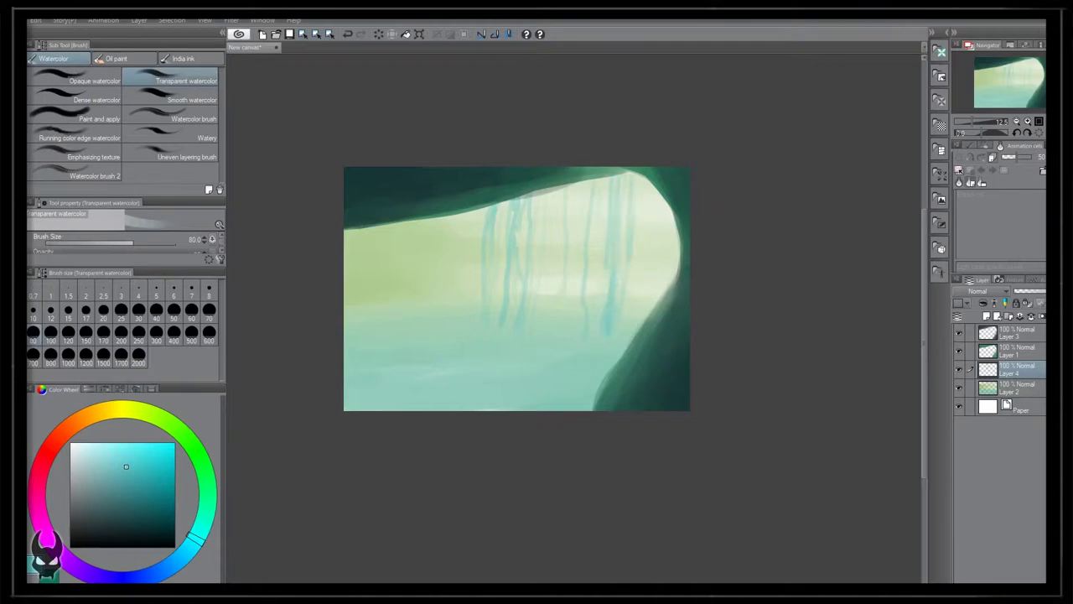
{"action": "left_click_drag", "start_coordinate": [645, 196], "coordinate": [646, 230]}
{"action": "mouse_move", "coordinate": [448, 223]}
{"action": "left_mouse_down"}
{"action": "mouse_move", "coordinate": [443, 314]}
{"action": "mouse_move", "coordinate": [466, 290]}
{"action": "left_mouse_up"}
{"action": "left_click_drag", "start_coordinate": [551, 188], "coordinate": [540, 288]}
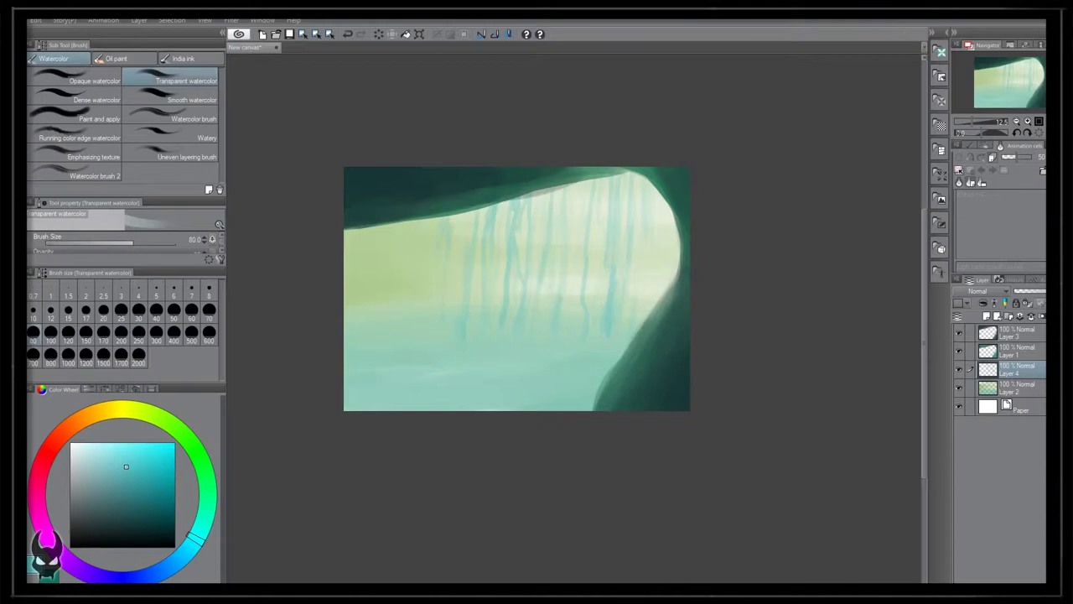
{"action": "left_click_drag", "start_coordinate": [573, 212], "coordinate": [558, 325]}
{"action": "left_click_drag", "start_coordinate": [587, 186], "coordinate": [578, 224]}
{"action": "left_click_drag", "start_coordinate": [399, 223], "coordinate": [400, 272]}
{"action": "mouse_move", "coordinate": [410, 221]}
{"action": "left_mouse_down"}
{"action": "mouse_move", "coordinate": [413, 317]}
{"action": "mouse_move", "coordinate": [416, 290]}
{"action": "left_mouse_up"}
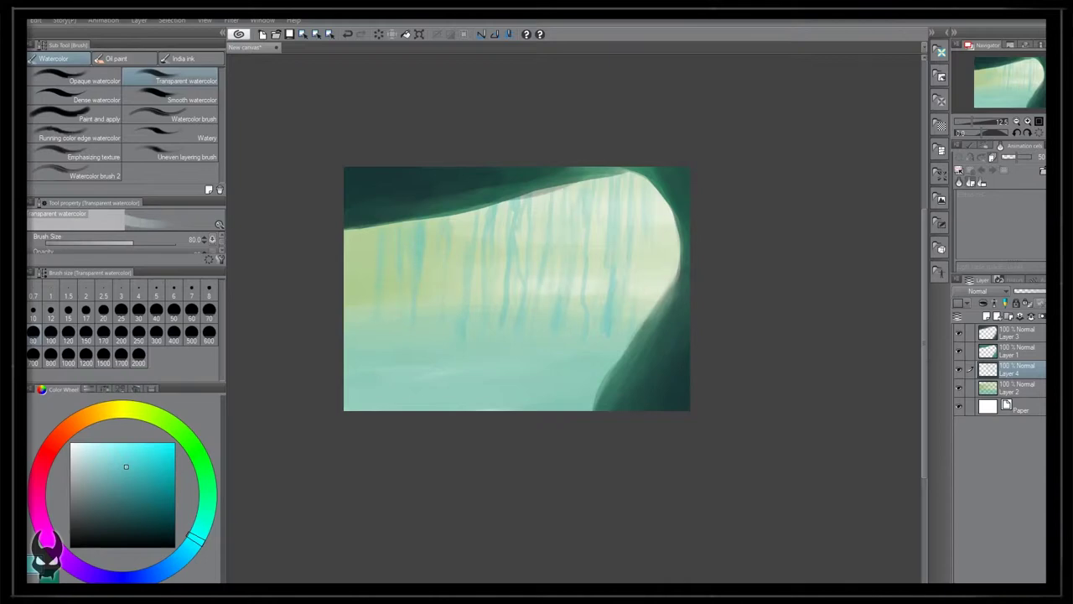
Switch to Watercolor brush 2 and set its size to 100.
{"action": "left_click", "coordinate": [83, 176]}
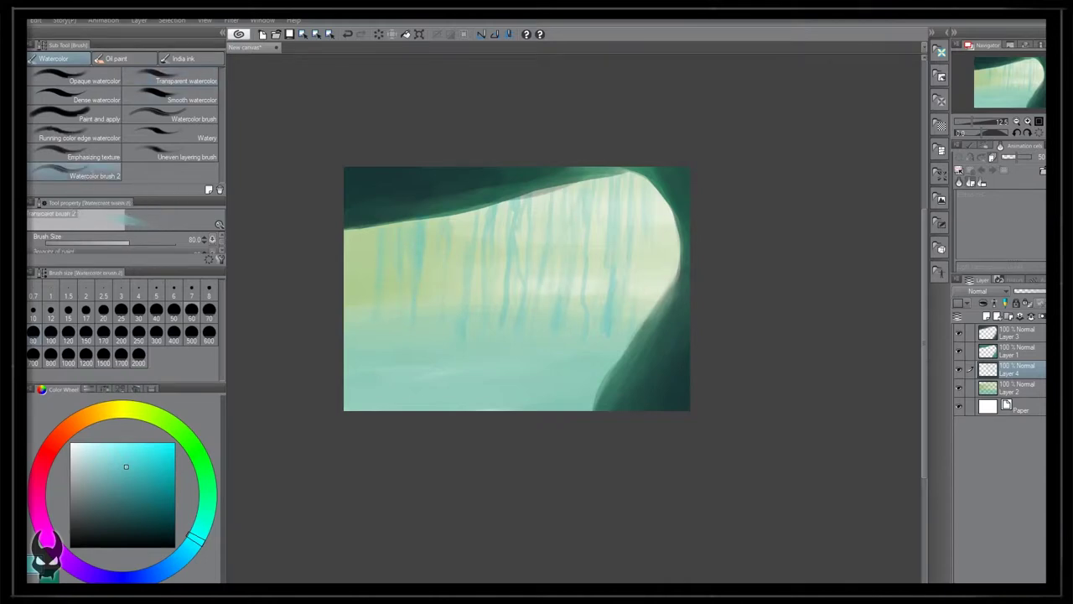
{"action": "left_click", "coordinate": [50, 331]}
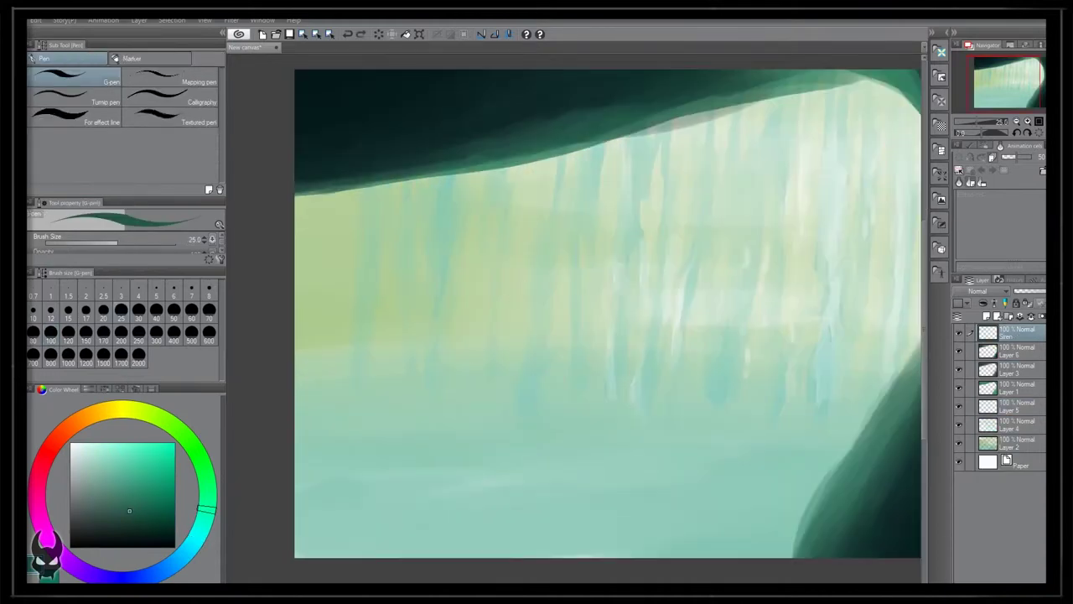
Sketch the siren's oval head, shoulders and tapering torso in the water with the G-pen at size 25.
{"action": "mouse_move", "coordinate": [516, 289]}
{"action": "left_mouse_down"}
{"action": "mouse_move", "coordinate": [523, 339]}
{"action": "mouse_move", "coordinate": [515, 290]}
{"action": "left_mouse_up"}
{"action": "mouse_move", "coordinate": [496, 337]}
{"action": "left_mouse_down"}
{"action": "mouse_move", "coordinate": [518, 357]}
{"action": "mouse_move", "coordinate": [508, 365]}
{"action": "mouse_move", "coordinate": [558, 351]}
{"action": "left_mouse_up"}
{"action": "left_click_drag", "start_coordinate": [493, 346], "coordinate": [459, 382]}
{"action": "left_click_drag", "start_coordinate": [545, 345], "coordinate": [551, 382]}
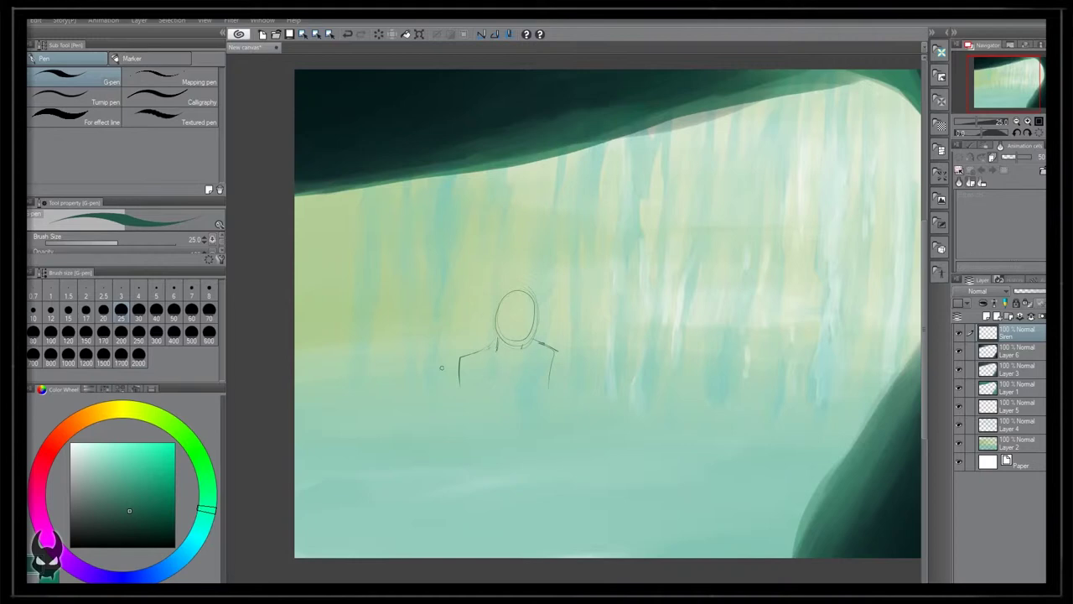
{"action": "mouse_move", "coordinate": [479, 349]}
{"action": "left_mouse_down"}
{"action": "mouse_move", "coordinate": [443, 392]}
{"action": "mouse_move", "coordinate": [534, 405]}
{"action": "mouse_move", "coordinate": [538, 428]}
{"action": "left_mouse_up"}
{"action": "mouse_move", "coordinate": [508, 392]}
{"action": "left_mouse_down"}
{"action": "mouse_move", "coordinate": [482, 393]}
{"action": "mouse_move", "coordinate": [450, 435]}
{"action": "mouse_move", "coordinate": [466, 503]}
{"action": "left_mouse_up"}
{"action": "left_click_drag", "start_coordinate": [538, 431], "coordinate": [495, 501]}
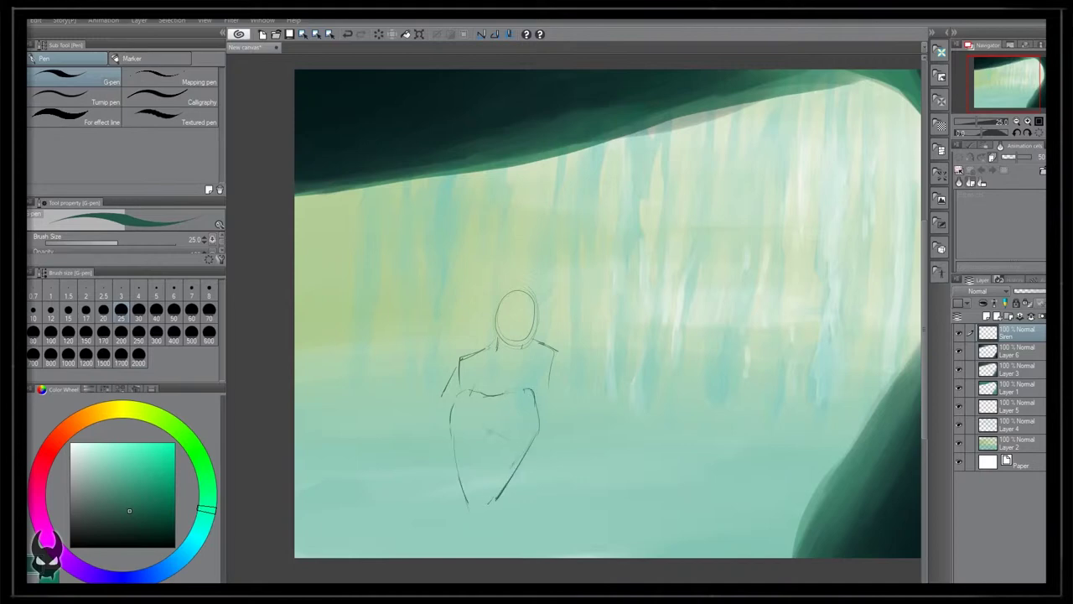
Sketch the siren's crossed arms over the waist and add the chest lines.
{"action": "left_click_drag", "start_coordinate": [451, 401], "coordinate": [505, 441]}
{"action": "left_click_drag", "start_coordinate": [459, 363], "coordinate": [430, 412]}
{"action": "mouse_move", "coordinate": [435, 424]}
{"action": "left_mouse_down"}
{"action": "mouse_move", "coordinate": [495, 431]}
{"action": "mouse_move", "coordinate": [475, 436]}
{"action": "mouse_move", "coordinate": [541, 411]}
{"action": "mouse_move", "coordinate": [548, 428]}
{"action": "left_mouse_up"}
{"action": "mouse_move", "coordinate": [548, 343]}
{"action": "left_mouse_down"}
{"action": "mouse_move", "coordinate": [557, 425]}
{"action": "mouse_move", "coordinate": [529, 441]}
{"action": "left_mouse_up"}
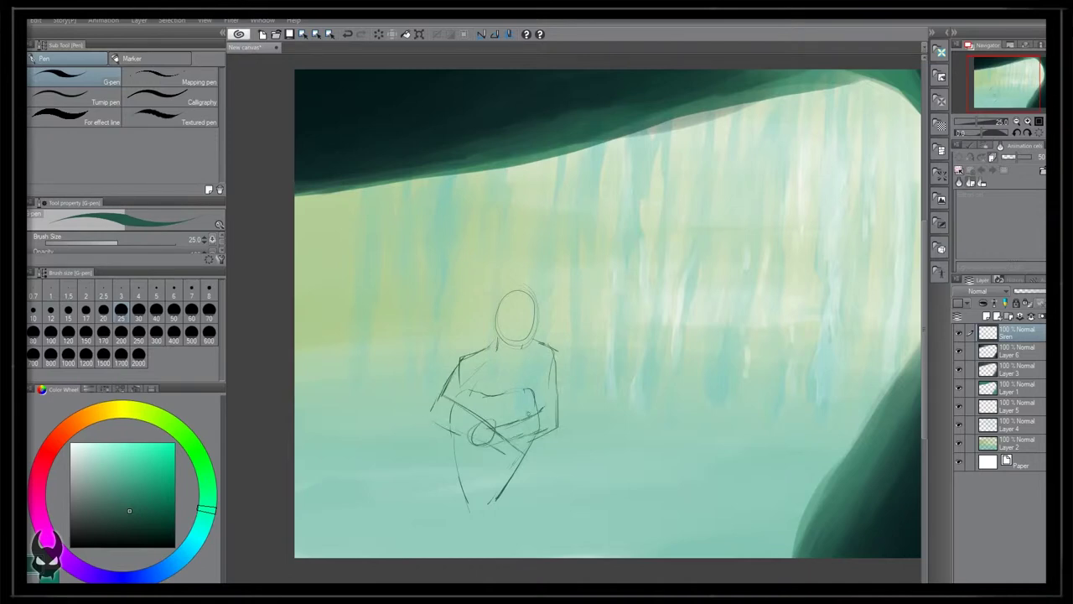
{"action": "left_click_drag", "start_coordinate": [532, 375], "coordinate": [543, 408]}
{"action": "left_click_drag", "start_coordinate": [553, 352], "coordinate": [562, 411]}
{"action": "left_click_drag", "start_coordinate": [548, 404], "coordinate": [524, 422]}
{"action": "mouse_move", "coordinate": [564, 421]}
{"action": "left_mouse_down"}
{"action": "mouse_move", "coordinate": [519, 438]}
{"action": "mouse_move", "coordinate": [564, 420]}
{"action": "left_mouse_up"}
{"action": "left_click_drag", "start_coordinate": [477, 370], "coordinate": [479, 389]}
{"action": "mouse_move", "coordinate": [473, 394]}
{"action": "left_mouse_down"}
{"action": "mouse_move", "coordinate": [541, 394]}
{"action": "mouse_move", "coordinate": [476, 390]}
{"action": "left_mouse_up"}
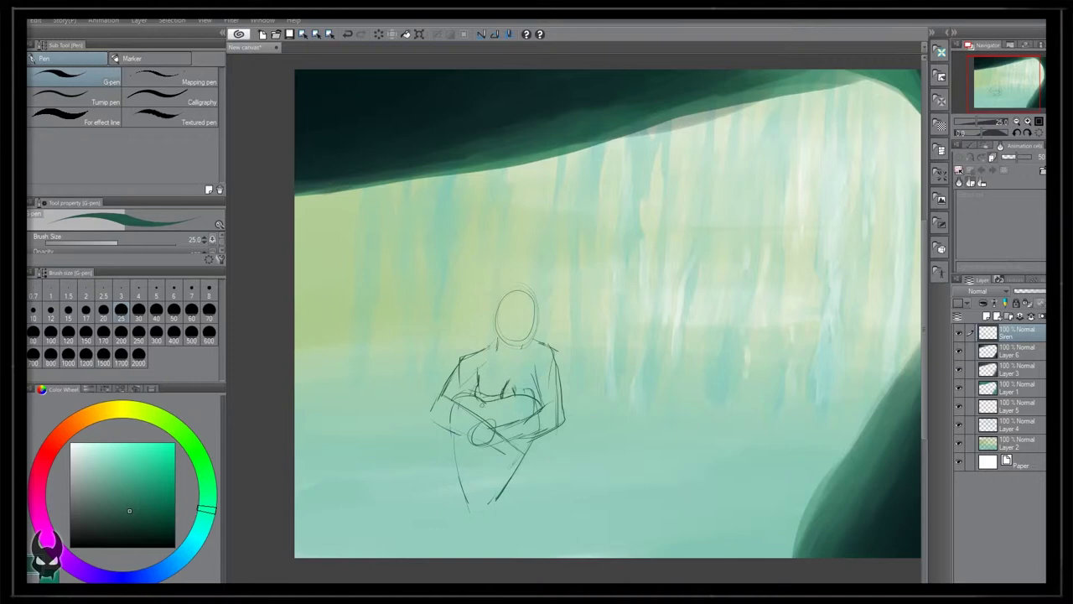
Draw the lower forearm and hand, and firm up the shoulder, outer arm and chest contours.
{"action": "mouse_move", "coordinate": [514, 449]}
{"action": "left_mouse_down"}
{"action": "mouse_move", "coordinate": [531, 456]}
{"action": "mouse_move", "coordinate": [520, 468]}
{"action": "left_mouse_up"}
{"action": "mouse_move", "coordinate": [492, 449]}
{"action": "left_mouse_down"}
{"action": "mouse_move", "coordinate": [511, 471]}
{"action": "mouse_move", "coordinate": [545, 471]}
{"action": "mouse_move", "coordinate": [525, 480]}
{"action": "left_mouse_up"}
{"action": "left_click_drag", "start_coordinate": [544, 429], "coordinate": [545, 451]}
{"action": "mouse_move", "coordinate": [522, 338]}
{"action": "left_mouse_down"}
{"action": "mouse_move", "coordinate": [550, 367]}
{"action": "mouse_move", "coordinate": [560, 409]}
{"action": "left_mouse_up"}
{"action": "mouse_move", "coordinate": [490, 347]}
{"action": "left_mouse_down"}
{"action": "mouse_move", "coordinate": [465, 363]}
{"action": "mouse_move", "coordinate": [436, 429]}
{"action": "left_mouse_up"}
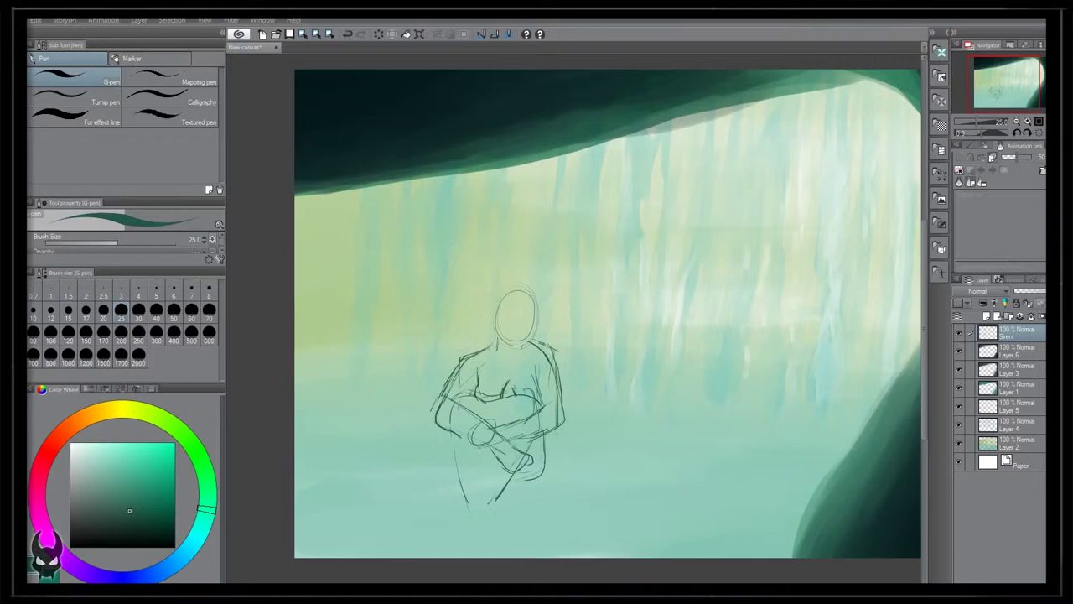
{"action": "mouse_move", "coordinate": [482, 378]}
{"action": "left_mouse_down"}
{"action": "mouse_move", "coordinate": [475, 398]}
{"action": "mouse_move", "coordinate": [477, 388]}
{"action": "mouse_move", "coordinate": [502, 400]}
{"action": "left_mouse_up"}
{"action": "mouse_move", "coordinate": [528, 342]}
{"action": "left_mouse_down"}
{"action": "mouse_move", "coordinate": [548, 357]}
{"action": "mouse_move", "coordinate": [558, 391]}
{"action": "mouse_move", "coordinate": [518, 422]}
{"action": "left_mouse_up"}
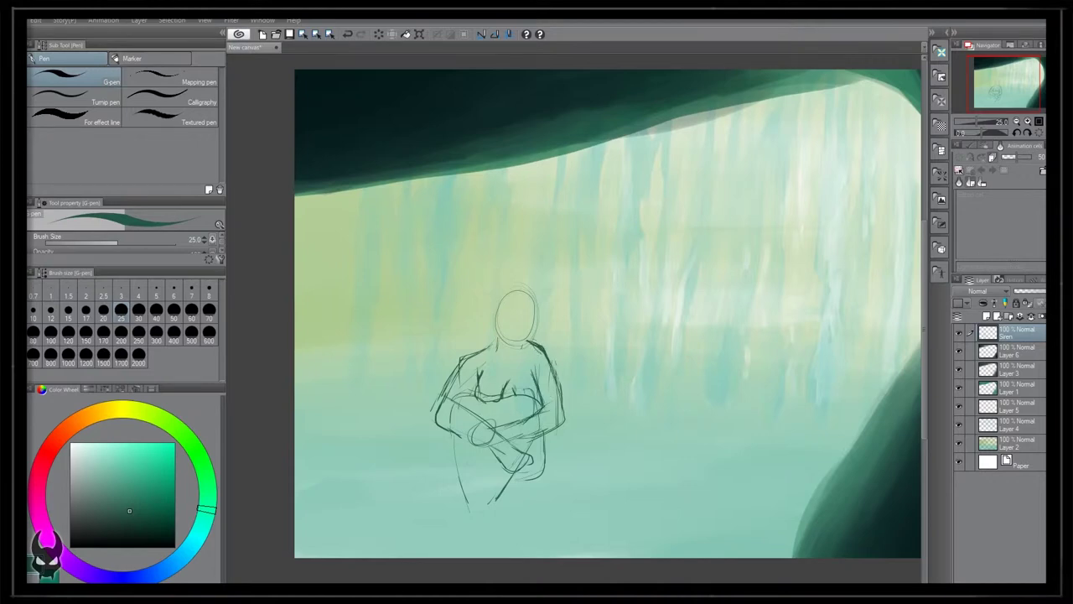
{"action": "left_click_drag", "start_coordinate": [497, 344], "coordinate": [464, 362]}
{"action": "key", "text": "ctrl+z"}
{"action": "key", "text": "ctrl+z"}
{"action": "key", "text": "ctrl+z"}
{"action": "key", "text": "ctrl+z"}
Redraw the far shoulder line and strengthen the waist, hip and lower body contours beneath the arms.
{"action": "left_click_drag", "start_coordinate": [500, 343], "coordinate": [447, 390]}
{"action": "mouse_move", "coordinate": [479, 376]}
{"action": "left_mouse_down"}
{"action": "mouse_move", "coordinate": [458, 403]}
{"action": "mouse_move", "coordinate": [467, 505]}
{"action": "left_mouse_up"}
{"action": "left_click_drag", "start_coordinate": [483, 468], "coordinate": [481, 504]}
{"action": "left_click_drag", "start_coordinate": [515, 479], "coordinate": [500, 510]}
{"action": "left_click_drag", "start_coordinate": [543, 447], "coordinate": [511, 477]}
Draw the face profile and neck lines on the siren's head with the pen at size 12.
{"action": "scroll", "coordinate": [529, 325], "scroll_direction": "up", "scroll_amount": 2}
{"action": "left_click", "coordinate": [51, 312]}
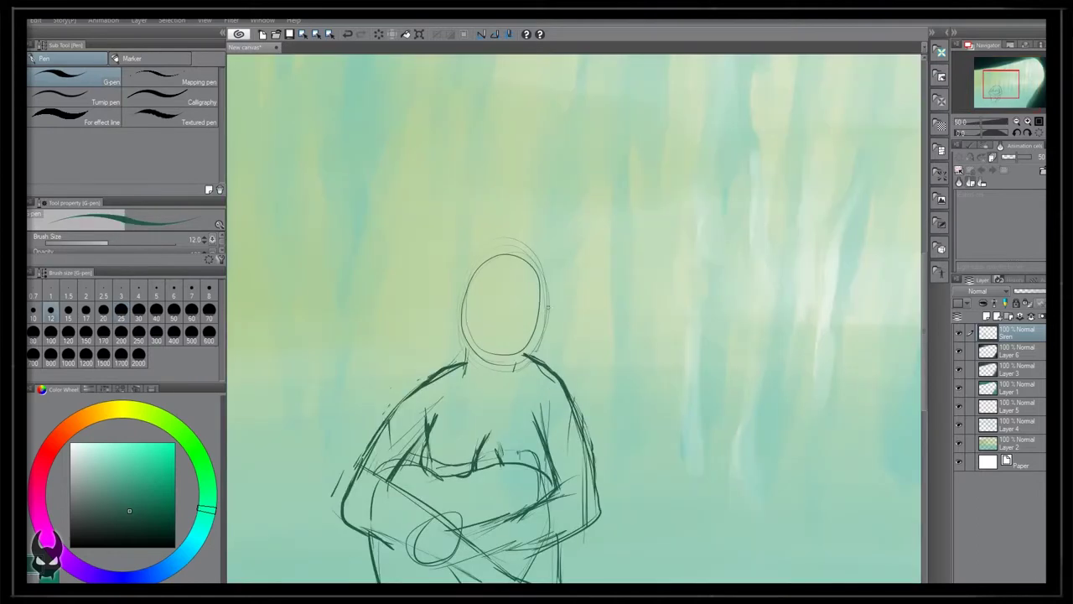
{"action": "mouse_move", "coordinate": [535, 299]}
{"action": "left_mouse_down"}
{"action": "mouse_move", "coordinate": [534, 337]}
{"action": "mouse_move", "coordinate": [511, 360]}
{"action": "mouse_move", "coordinate": [523, 360]}
{"action": "left_mouse_up"}
{"action": "key", "text": "ctrl+z"}
{"action": "mouse_move", "coordinate": [461, 324]}
{"action": "left_mouse_down"}
{"action": "mouse_move", "coordinate": [508, 373]}
{"action": "mouse_move", "coordinate": [562, 379]}
{"action": "left_mouse_up"}
{"action": "left_click_drag", "start_coordinate": [457, 342], "coordinate": [465, 363]}
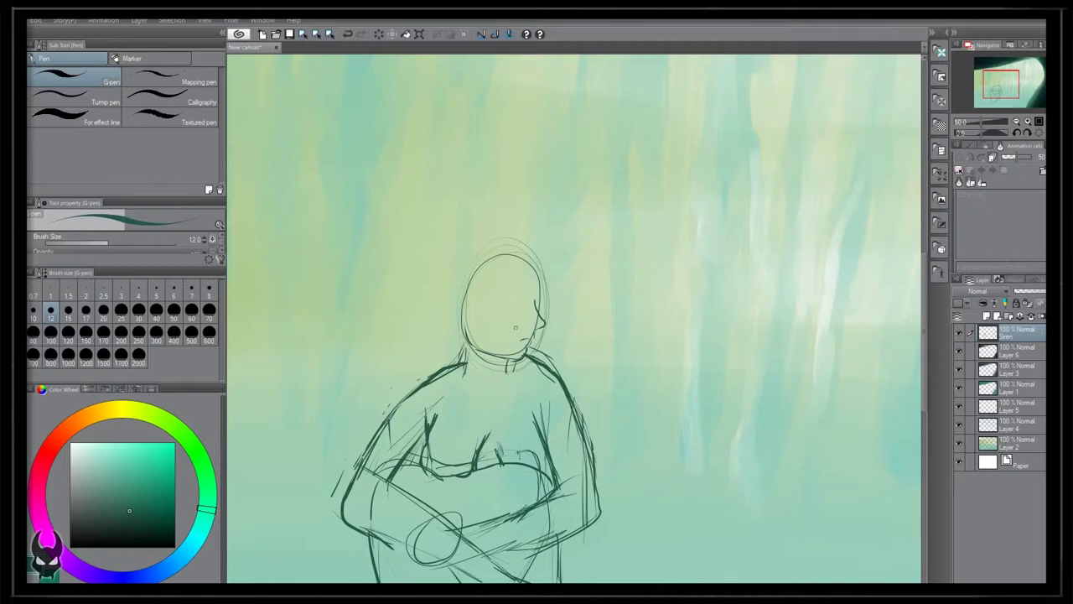
Draw the siren's eye, a spiked fin-shaped ear behind the head and the line beside the neck.
{"action": "mouse_move", "coordinate": [504, 301]}
{"action": "left_mouse_down"}
{"action": "mouse_move", "coordinate": [521, 308]}
{"action": "mouse_move", "coordinate": [506, 303]}
{"action": "left_mouse_up"}
{"action": "left_click_drag", "start_coordinate": [503, 303], "coordinate": [522, 307]}
{"action": "left_click_drag", "start_coordinate": [478, 300], "coordinate": [409, 252]}
{"action": "mouse_move", "coordinate": [456, 291]}
{"action": "left_mouse_down"}
{"action": "mouse_move", "coordinate": [419, 265]}
{"action": "mouse_move", "coordinate": [479, 303]}
{"action": "mouse_move", "coordinate": [414, 264]}
{"action": "mouse_move", "coordinate": [477, 310]}
{"action": "left_mouse_up"}
{"action": "left_click_drag", "start_coordinate": [419, 266], "coordinate": [439, 298]}
{"action": "mouse_move", "coordinate": [423, 295]}
{"action": "left_mouse_down"}
{"action": "mouse_move", "coordinate": [466, 307]}
{"action": "mouse_move", "coordinate": [452, 307]}
{"action": "left_mouse_up"}
{"action": "mouse_move", "coordinate": [444, 303]}
{"action": "left_mouse_down"}
{"action": "mouse_move", "coordinate": [473, 316]}
{"action": "mouse_move", "coordinate": [447, 295]}
{"action": "left_mouse_up"}
{"action": "mouse_move", "coordinate": [434, 330]}
{"action": "left_mouse_down"}
{"action": "mouse_move", "coordinate": [468, 315]}
{"action": "mouse_move", "coordinate": [490, 362]}
{"action": "left_mouse_up"}
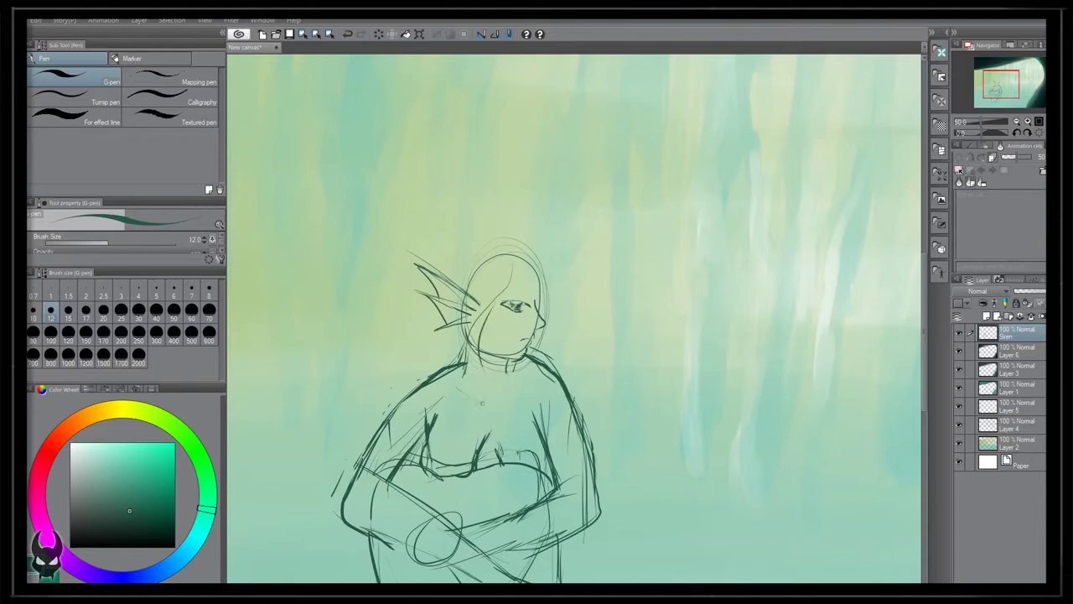
Refine the eye and brow, and draw the hair sweeping over the forehead and the face's front contour.
{"action": "left_click_drag", "start_coordinate": [557, 384], "coordinate": [575, 424]}
{"action": "left_click_drag", "start_coordinate": [515, 264], "coordinate": [548, 311]}
{"action": "left_click_drag", "start_coordinate": [506, 302], "coordinate": [531, 309]}
{"action": "left_click_drag", "start_coordinate": [500, 296], "coordinate": [511, 306]}
{"action": "mouse_move", "coordinate": [508, 254]}
{"action": "left_mouse_down"}
{"action": "mouse_move", "coordinate": [545, 285]}
{"action": "mouse_move", "coordinate": [537, 299]}
{"action": "left_mouse_up"}
{"action": "left_click_drag", "start_coordinate": [513, 254], "coordinate": [549, 274]}
{"action": "mouse_move", "coordinate": [547, 269]}
{"action": "left_mouse_down"}
{"action": "mouse_move", "coordinate": [538, 360]}
{"action": "mouse_move", "coordinate": [512, 355]}
{"action": "mouse_move", "coordinate": [530, 347]}
{"action": "left_mouse_up"}
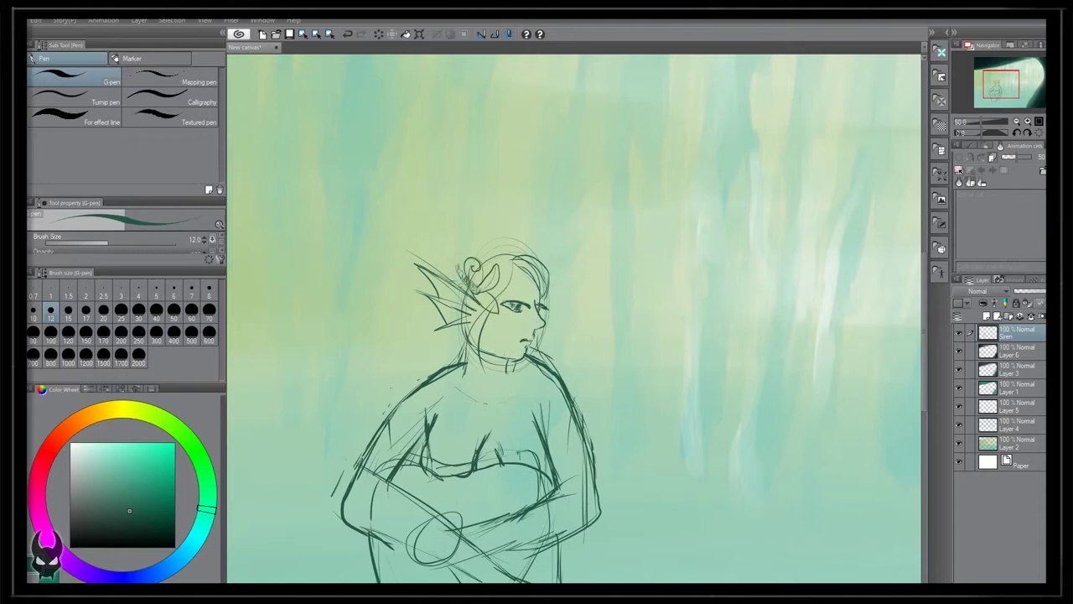
Add hair waves on the crown, a curled lock falling onto the chest and strands behind the neck.
{"action": "left_click_drag", "start_coordinate": [517, 251], "coordinate": [548, 273]}
{"action": "left_click_drag", "start_coordinate": [531, 255], "coordinate": [477, 255]}
{"action": "mouse_move", "coordinate": [451, 325]}
{"action": "left_mouse_down"}
{"action": "mouse_move", "coordinate": [442, 367]}
{"action": "mouse_move", "coordinate": [487, 410]}
{"action": "left_mouse_up"}
{"action": "left_click_drag", "start_coordinate": [466, 350], "coordinate": [481, 382]}
{"action": "key", "text": "ctrl+minus"}
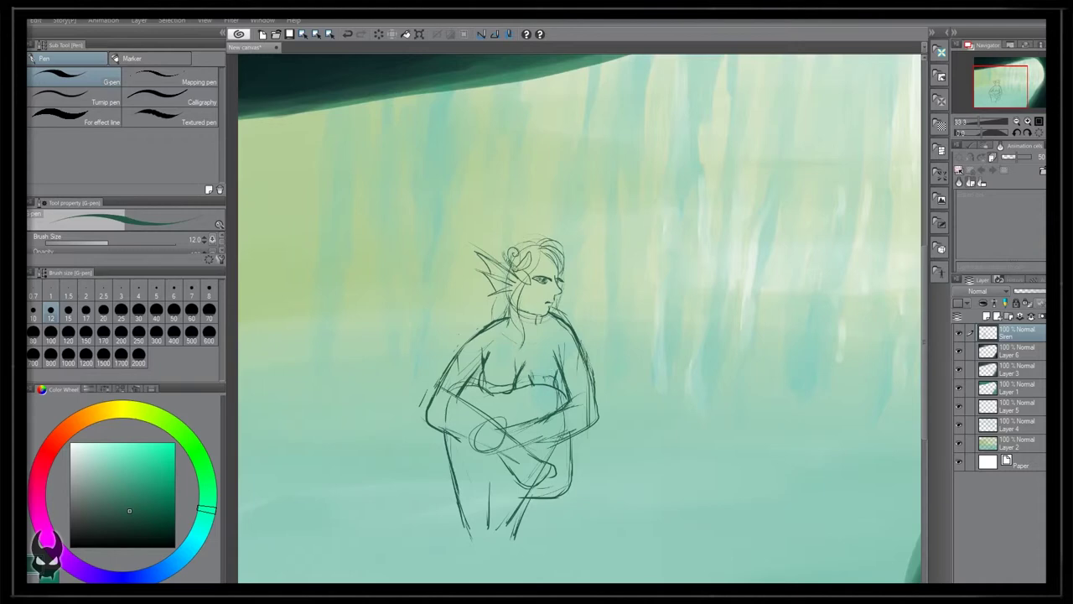
{"action": "left_click_drag", "start_coordinate": [566, 440], "coordinate": [571, 481]}
{"action": "mouse_move", "coordinate": [486, 292]}
{"action": "left_mouse_down"}
{"action": "mouse_move", "coordinate": [477, 331]}
{"action": "mouse_move", "coordinate": [508, 349]}
{"action": "left_mouse_up"}
{"action": "left_click_drag", "start_coordinate": [544, 250], "coordinate": [537, 268]}
Draw long hair strands flowing from the siren's neck over her far shoulder and down toward the water.
{"action": "left_click_drag", "start_coordinate": [587, 361], "coordinate": [624, 388]}
{"action": "left_click_drag", "start_coordinate": [572, 327], "coordinate": [632, 440]}
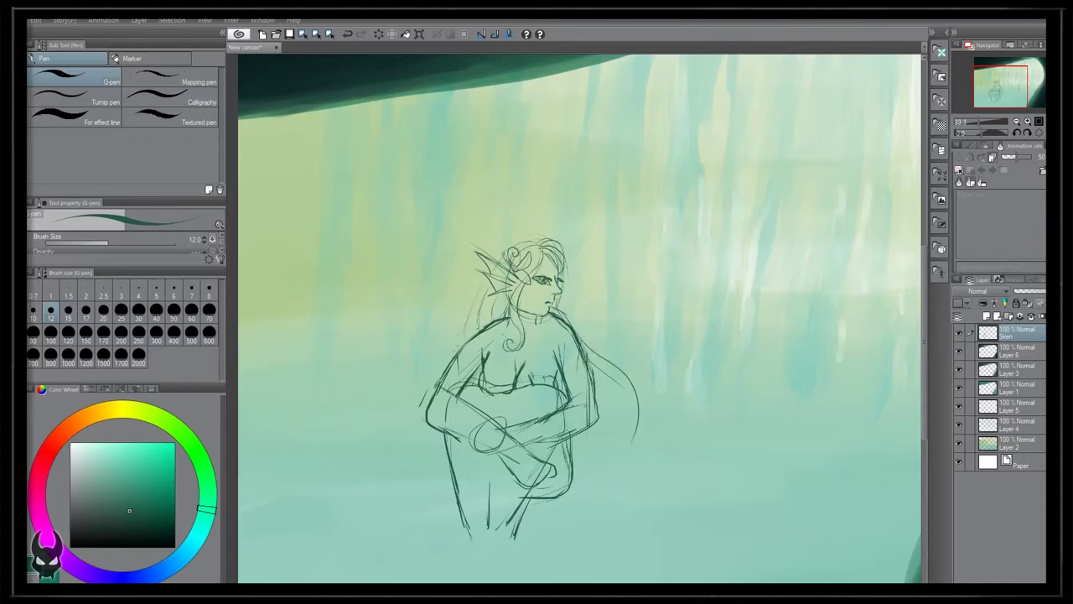
{"action": "scroll", "coordinate": [558, 400], "scroll_direction": "down", "scroll_amount": 2}
{"action": "mouse_move", "coordinate": [547, 344]}
{"action": "left_mouse_down"}
{"action": "mouse_move", "coordinate": [550, 373]}
{"action": "mouse_move", "coordinate": [530, 354]}
{"action": "left_mouse_up"}
{"action": "left_click_drag", "start_coordinate": [612, 384], "coordinate": [664, 461]}
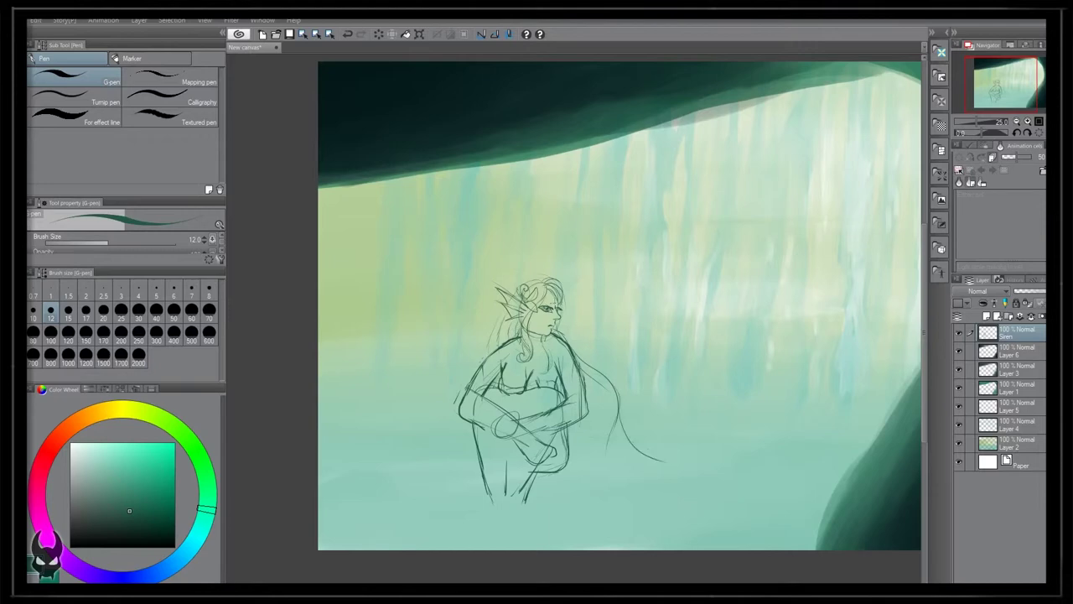
{"action": "left_click_drag", "start_coordinate": [563, 304], "coordinate": [611, 411]}
{"action": "left_click_drag", "start_coordinate": [541, 487], "coordinate": [535, 506]}
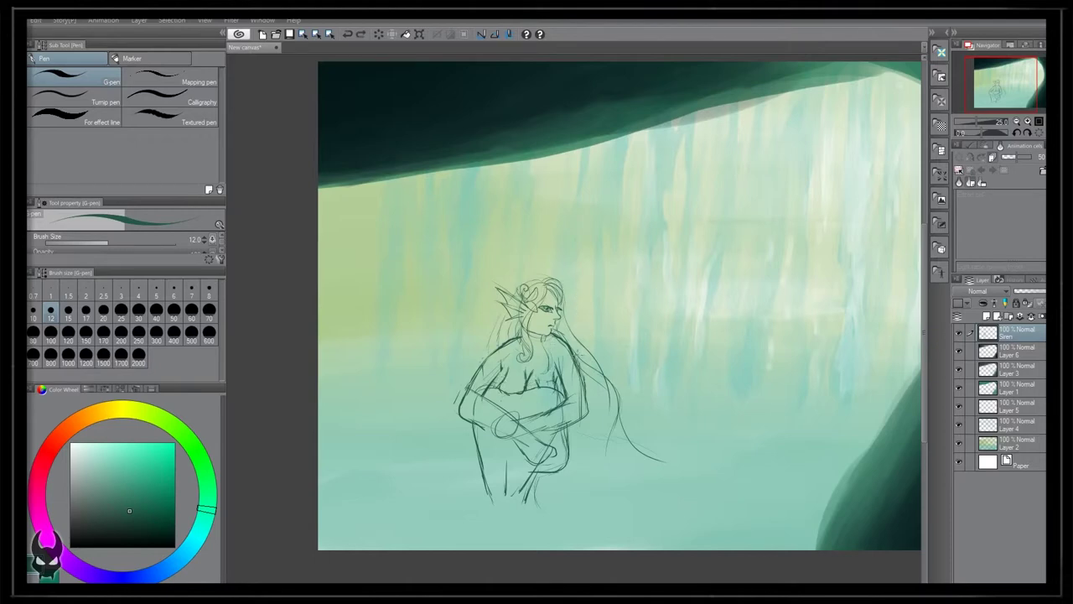
{"action": "left_click_drag", "start_coordinate": [492, 314], "coordinate": [409, 437]}
{"action": "key", "text": "ctrl+z"}
Touch up the siren's eye, chin, neck and chest lines in the sketch.
{"action": "scroll", "coordinate": [550, 325], "scroll_direction": "up", "scroll_amount": 3}
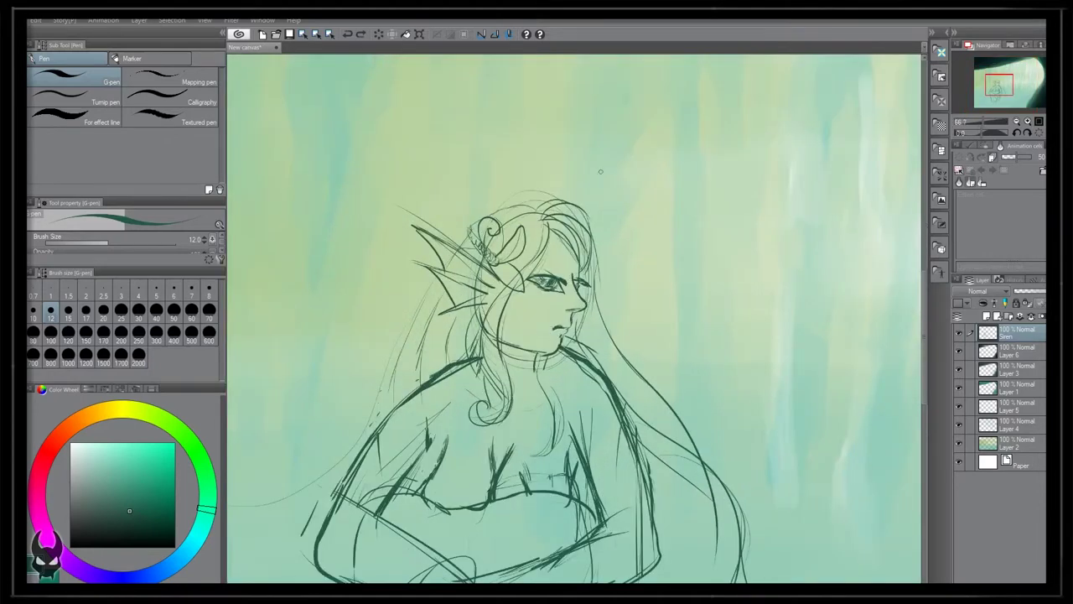
{"action": "left_click_drag", "start_coordinate": [563, 320], "coordinate": [544, 368]}
{"action": "left_click_drag", "start_coordinate": [554, 388], "coordinate": [591, 440]}
{"action": "left_click_drag", "start_coordinate": [581, 412], "coordinate": [583, 435]}
{"action": "left_click_drag", "start_coordinate": [534, 286], "coordinate": [534, 293]}
{"action": "mouse_move", "coordinate": [563, 333]}
{"action": "left_mouse_down"}
{"action": "mouse_move", "coordinate": [538, 360]}
{"action": "mouse_move", "coordinate": [557, 348]}
{"action": "mouse_move", "coordinate": [536, 349]}
{"action": "left_mouse_up"}
{"action": "key", "text": "ctrl+z"}
{"action": "scroll", "coordinate": [530, 340], "scroll_direction": "down", "scroll_amount": 2}
{"action": "left_click_drag", "start_coordinate": [495, 389], "coordinate": [498, 311]}
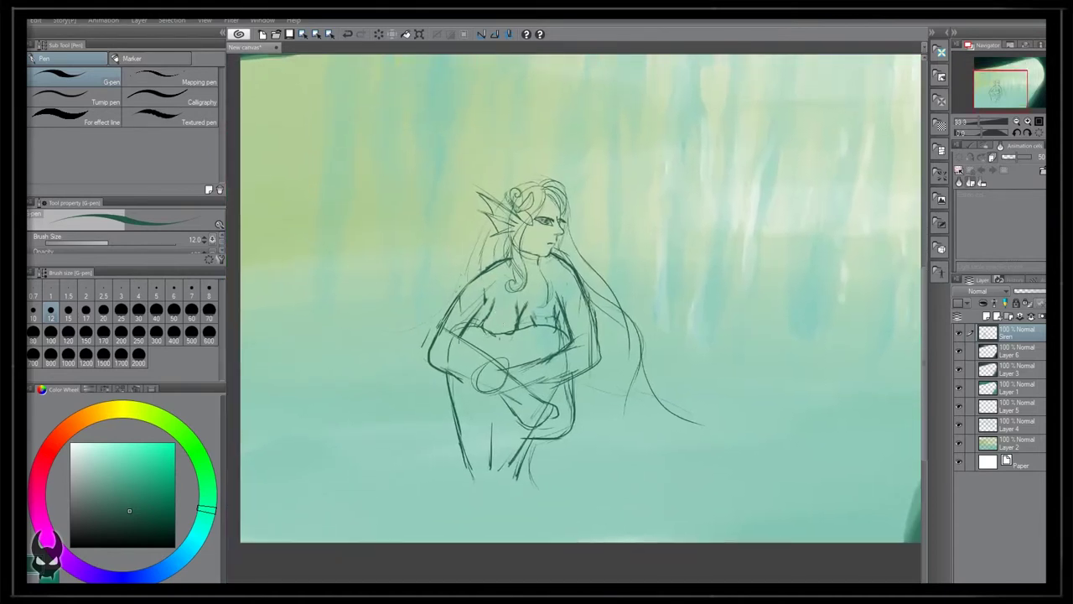
Sketch a large tentacle arching out of the water beside the siren, with its tip curled into a spiral.
{"action": "mouse_move", "coordinate": [516, 225]}
{"action": "left_mouse_down"}
{"action": "mouse_move", "coordinate": [511, 234]}
{"action": "mouse_move", "coordinate": [560, 229]}
{"action": "mouse_move", "coordinate": [558, 198]}
{"action": "left_mouse_up"}
{"action": "mouse_move", "coordinate": [683, 485]}
{"action": "left_mouse_down"}
{"action": "mouse_move", "coordinate": [810, 327]}
{"action": "mouse_move", "coordinate": [867, 361]}
{"action": "mouse_move", "coordinate": [845, 435]}
{"action": "left_mouse_up"}
{"action": "left_click_drag", "start_coordinate": [810, 337], "coordinate": [841, 430]}
{"action": "left_click_drag", "start_coordinate": [817, 361], "coordinate": [752, 466]}
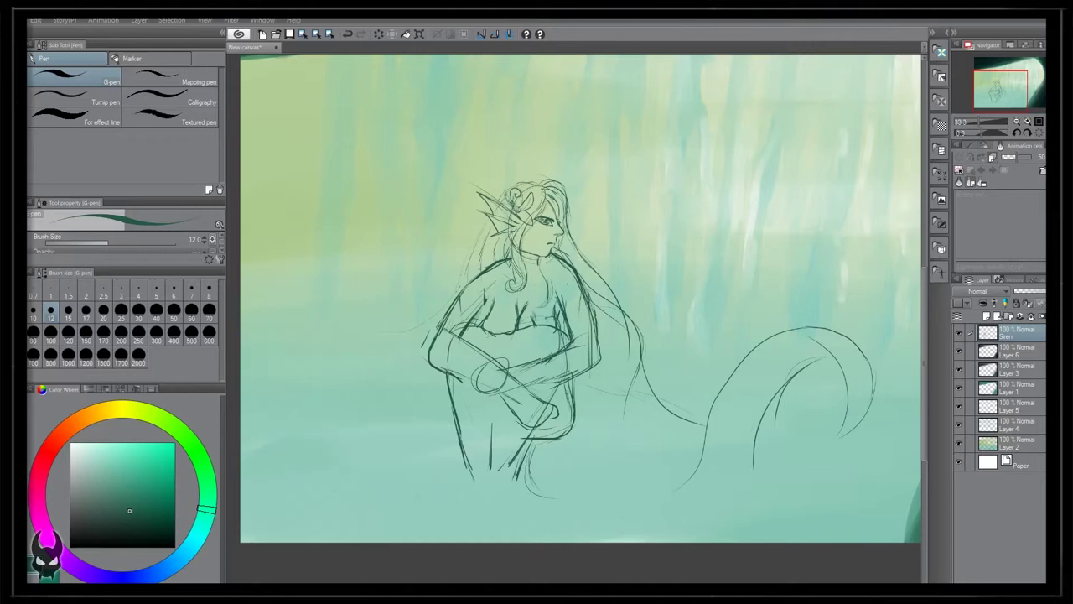
{"action": "mouse_move", "coordinate": [839, 431]}
{"action": "left_mouse_down"}
{"action": "mouse_move", "coordinate": [818, 417]}
{"action": "mouse_move", "coordinate": [810, 426]}
{"action": "left_mouse_up"}
Extend the line below the siren's hip and sketch elliptical water ripples around her legs.
{"action": "left_click_drag", "start_coordinate": [530, 451], "coordinate": [525, 487]}
{"action": "scroll", "coordinate": [409, 444], "scroll_direction": "down", "scroll_amount": 2}
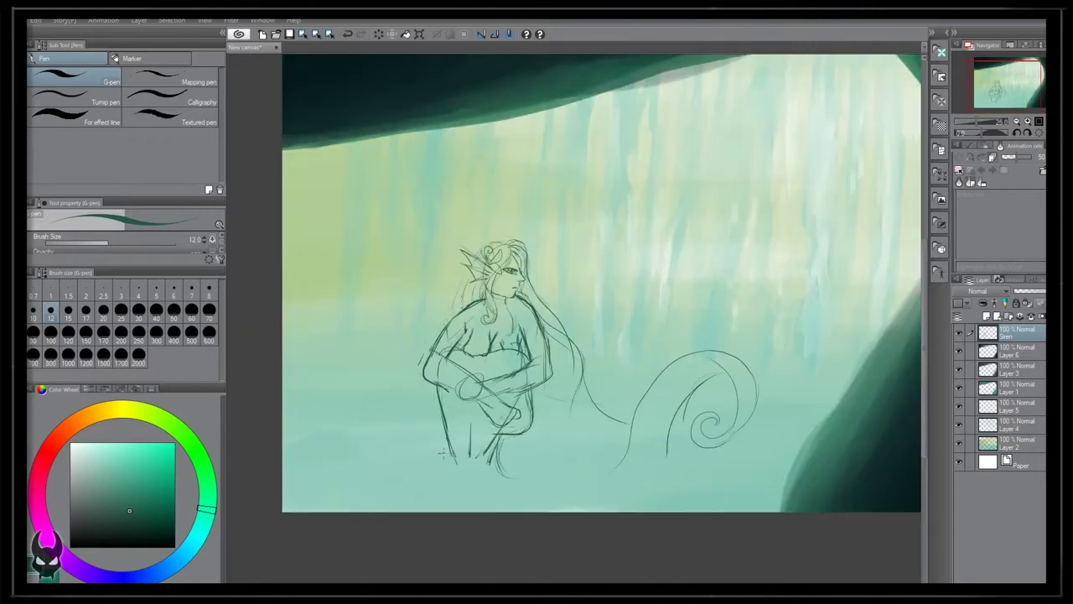
{"action": "left_click_drag", "start_coordinate": [440, 453], "coordinate": [549, 459]}
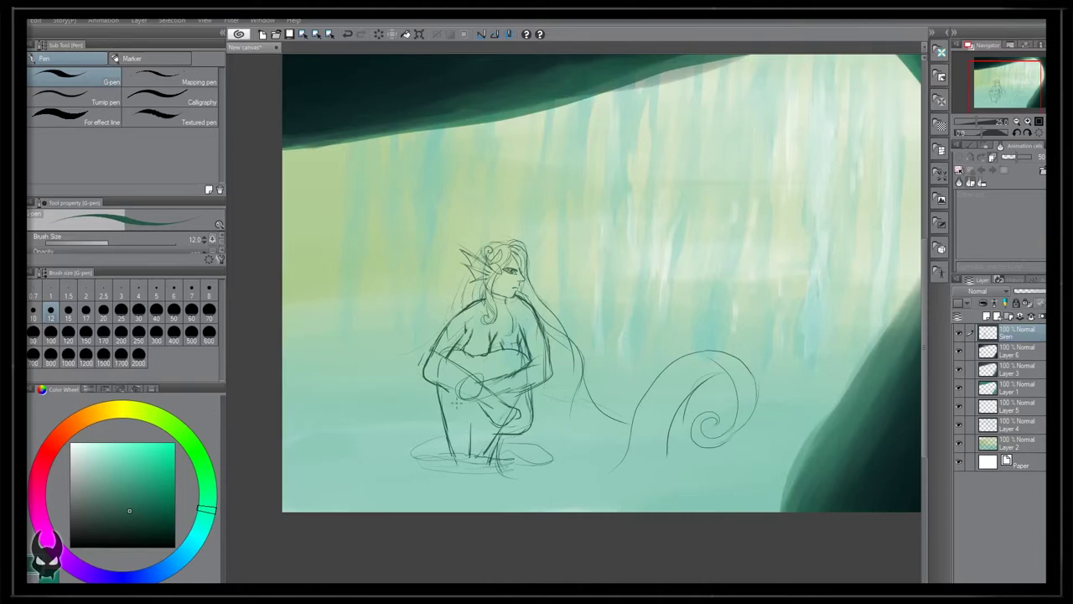
Sketch a tall spiked fin-shaped ear on the far side of the siren's head, redrawing the first attempt.
{"action": "mouse_move", "coordinate": [533, 274]}
{"action": "left_mouse_down"}
{"action": "mouse_move", "coordinate": [558, 251]}
{"action": "mouse_move", "coordinate": [542, 270]}
{"action": "mouse_move", "coordinate": [543, 297]}
{"action": "left_mouse_up"}
{"action": "left_click_drag", "start_coordinate": [542, 253], "coordinate": [566, 232]}
{"action": "key", "text": "ctrl+z"}
{"action": "key", "text": "ctrl+z"}
{"action": "key", "text": "ctrl+z"}
{"action": "left_click_drag", "start_coordinate": [568, 234], "coordinate": [538, 274]}
{"action": "left_click_drag", "start_coordinate": [550, 257], "coordinate": [534, 289]}
{"action": "mouse_move", "coordinate": [560, 237]}
{"action": "left_mouse_down"}
{"action": "mouse_move", "coordinate": [530, 276]}
{"action": "mouse_move", "coordinate": [546, 275]}
{"action": "mouse_move", "coordinate": [541, 299]}
{"action": "left_mouse_up"}
Sketch a second curled tentacle behind the siren's back and define her crossed hands in front of the knees.
{"action": "left_click_drag", "start_coordinate": [408, 390], "coordinate": [341, 400]}
{"action": "mouse_move", "coordinate": [378, 458]}
{"action": "left_mouse_down"}
{"action": "mouse_move", "coordinate": [377, 280]}
{"action": "mouse_move", "coordinate": [349, 353]}
{"action": "left_mouse_up"}
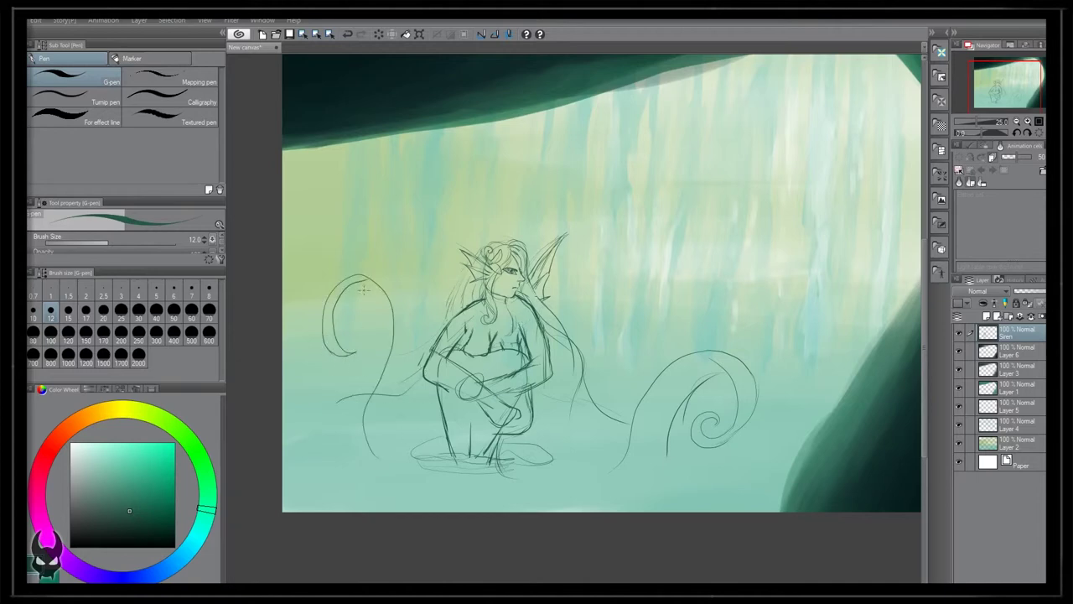
{"action": "scroll", "coordinate": [477, 364], "scroll_direction": "up", "scroll_amount": 3}
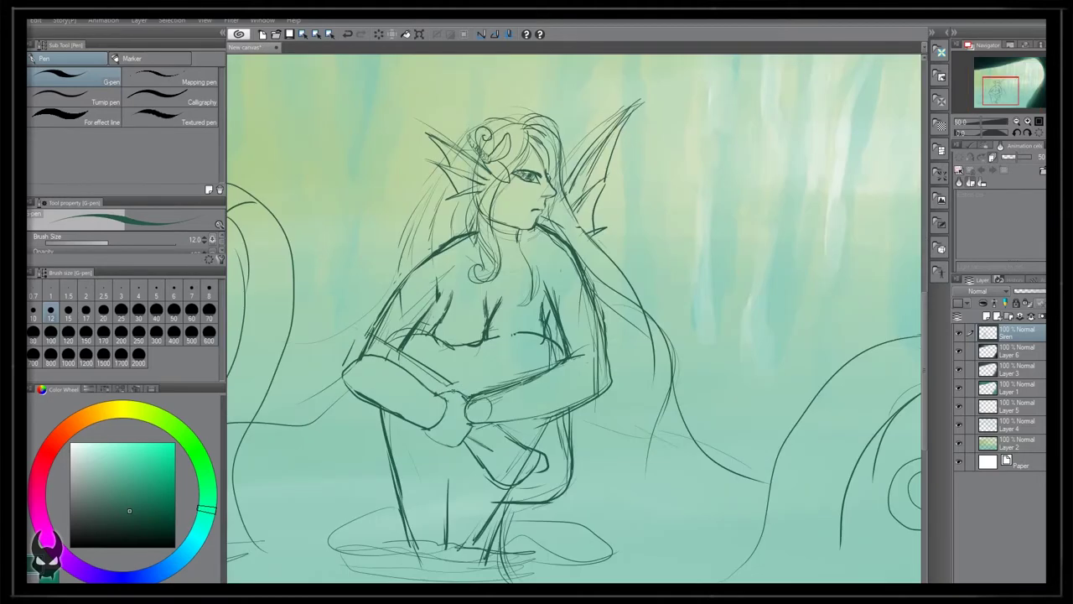
{"action": "mouse_move", "coordinate": [469, 427]}
{"action": "left_mouse_down"}
{"action": "mouse_move", "coordinate": [459, 442]}
{"action": "mouse_move", "coordinate": [422, 424]}
{"action": "mouse_move", "coordinate": [435, 432]}
{"action": "mouse_move", "coordinate": [445, 409]}
{"action": "left_mouse_up"}
{"action": "mouse_move", "coordinate": [431, 421]}
{"action": "left_mouse_down"}
{"action": "mouse_move", "coordinate": [464, 446]}
{"action": "mouse_move", "coordinate": [440, 430]}
{"action": "left_mouse_up"}
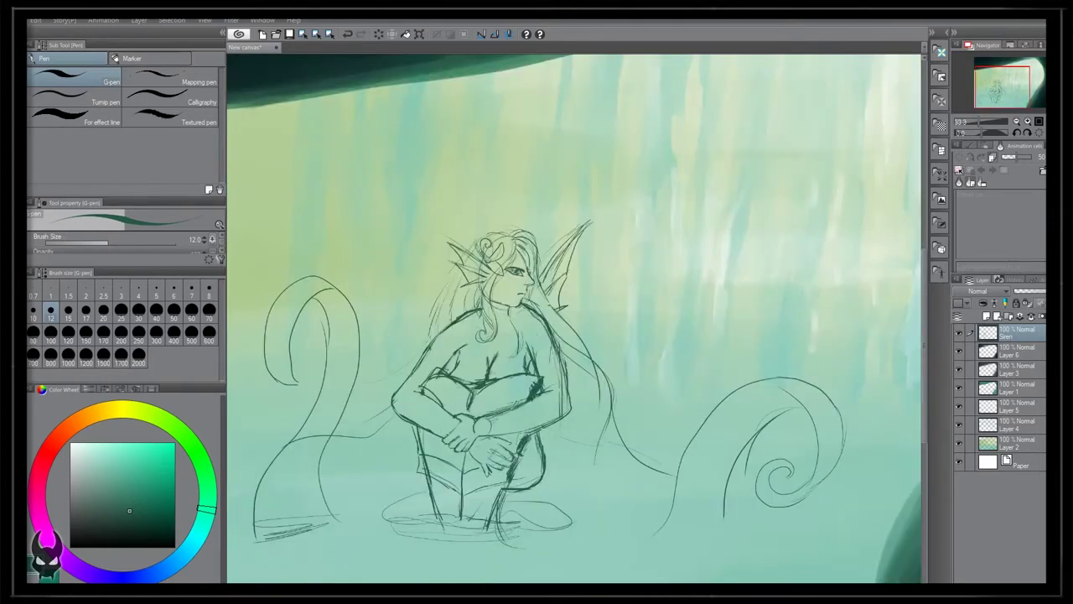
Draw curved armour-like bands across the siren's lower legs.
{"action": "mouse_move", "coordinate": [422, 475]}
{"action": "left_mouse_down"}
{"action": "mouse_move", "coordinate": [460, 509]}
{"action": "mouse_move", "coordinate": [507, 491]}
{"action": "left_mouse_up"}
{"action": "mouse_move", "coordinate": [429, 498]}
{"action": "left_mouse_down"}
{"action": "mouse_move", "coordinate": [439, 515]}
{"action": "mouse_move", "coordinate": [491, 524]}
{"action": "left_mouse_up"}
{"action": "mouse_move", "coordinate": [491, 511]}
{"action": "left_mouse_down"}
{"action": "mouse_move", "coordinate": [505, 504]}
{"action": "mouse_move", "coordinate": [502, 513]}
{"action": "left_mouse_up"}
{"action": "mouse_move", "coordinate": [513, 471]}
{"action": "left_mouse_down"}
{"action": "mouse_move", "coordinate": [543, 465]}
{"action": "mouse_move", "coordinate": [523, 451]}
{"action": "mouse_move", "coordinate": [547, 472]}
{"action": "mouse_move", "coordinate": [535, 486]}
{"action": "left_mouse_up"}
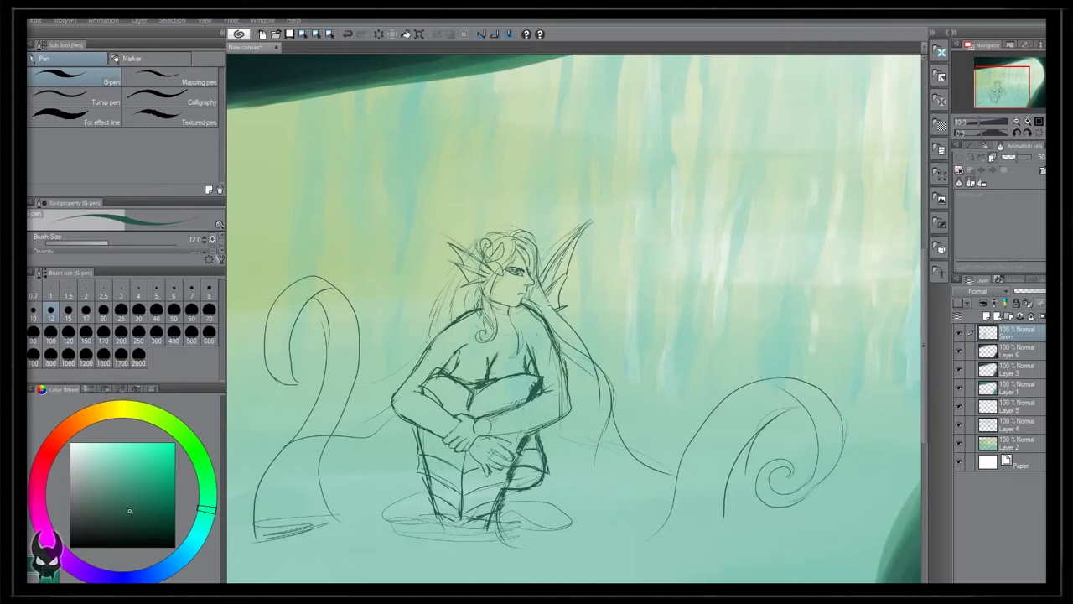
Add an inner contour line along the spiral-tipped tentacle and reinforce its upper edge.
{"action": "mouse_move", "coordinate": [790, 395]}
{"action": "left_mouse_down"}
{"action": "mouse_move", "coordinate": [753, 387]}
{"action": "mouse_move", "coordinate": [825, 471]}
{"action": "left_mouse_up"}
{"action": "left_click_drag", "start_coordinate": [760, 398], "coordinate": [687, 538]}
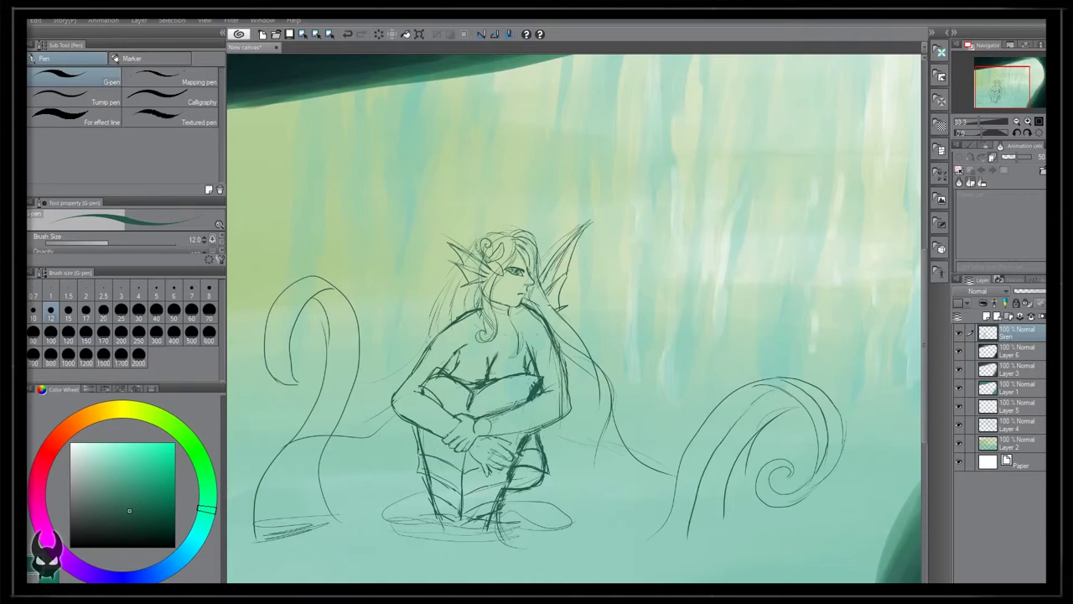
{"action": "left_click_drag", "start_coordinate": [721, 404], "coordinate": [776, 384]}
{"action": "mouse_move", "coordinate": [829, 424]}
{"action": "left_mouse_down"}
{"action": "mouse_move", "coordinate": [810, 482]}
{"action": "mouse_move", "coordinate": [788, 500]}
{"action": "mouse_move", "coordinate": [762, 475]}
{"action": "left_mouse_up"}
Draw chevron-shaped segments along the spiral-tipped tentacle from its base around the curve.
{"action": "mouse_move", "coordinate": [695, 493]}
{"action": "left_mouse_down"}
{"action": "mouse_move", "coordinate": [663, 518]}
{"action": "mouse_move", "coordinate": [722, 529]}
{"action": "left_mouse_up"}
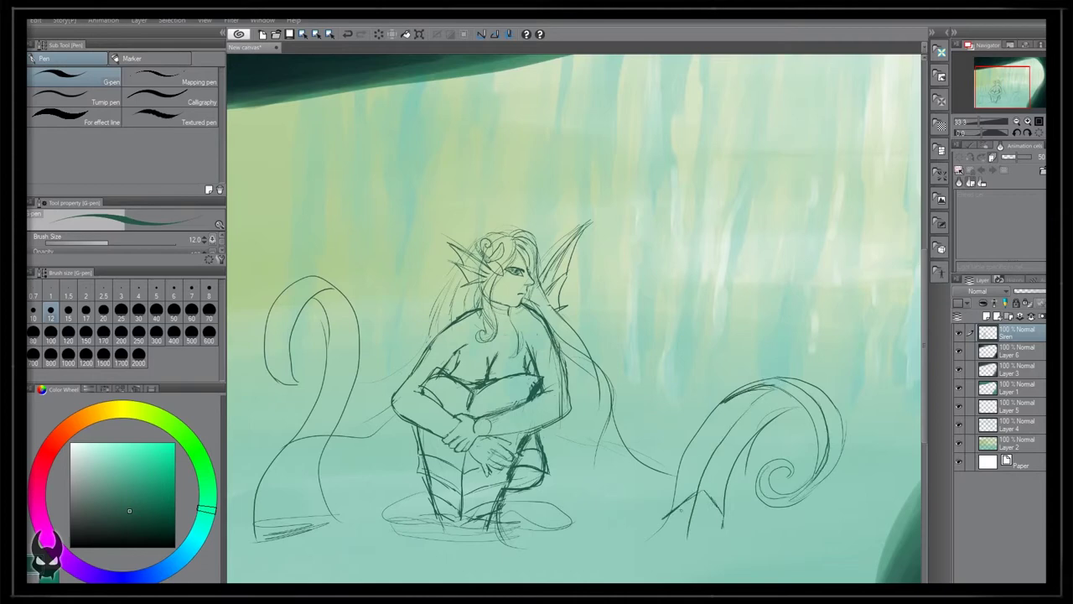
{"action": "left_click_drag", "start_coordinate": [678, 482], "coordinate": [701, 468]}
{"action": "mouse_move", "coordinate": [708, 465]}
{"action": "left_mouse_down"}
{"action": "mouse_move", "coordinate": [727, 491]}
{"action": "mouse_move", "coordinate": [713, 444]}
{"action": "left_mouse_up"}
{"action": "left_click_drag", "start_coordinate": [722, 445], "coordinate": [728, 465]}
{"action": "left_click_drag", "start_coordinate": [735, 428], "coordinate": [744, 455]}
{"action": "left_click_drag", "start_coordinate": [727, 459], "coordinate": [732, 472]}
{"action": "mouse_move", "coordinate": [705, 418]}
{"action": "left_mouse_down"}
{"action": "mouse_move", "coordinate": [732, 413]}
{"action": "mouse_move", "coordinate": [753, 434]}
{"action": "left_mouse_up"}
{"action": "left_click_drag", "start_coordinate": [759, 401], "coordinate": [763, 419]}
{"action": "mouse_move", "coordinate": [728, 401]}
{"action": "left_mouse_down"}
{"action": "mouse_move", "coordinate": [779, 413]}
{"action": "mouse_move", "coordinate": [807, 393]}
{"action": "left_mouse_up"}
{"action": "mouse_move", "coordinate": [801, 403]}
{"action": "left_mouse_down"}
{"action": "mouse_move", "coordinate": [825, 415]}
{"action": "mouse_move", "coordinate": [801, 404]}
{"action": "mouse_move", "coordinate": [831, 440]}
{"action": "left_mouse_up"}
{"action": "mouse_move", "coordinate": [831, 414]}
{"action": "left_mouse_down"}
{"action": "mouse_move", "coordinate": [840, 436]}
{"action": "mouse_move", "coordinate": [821, 459]}
{"action": "left_mouse_up"}
{"action": "left_click_drag", "start_coordinate": [832, 444], "coordinate": [843, 456]}
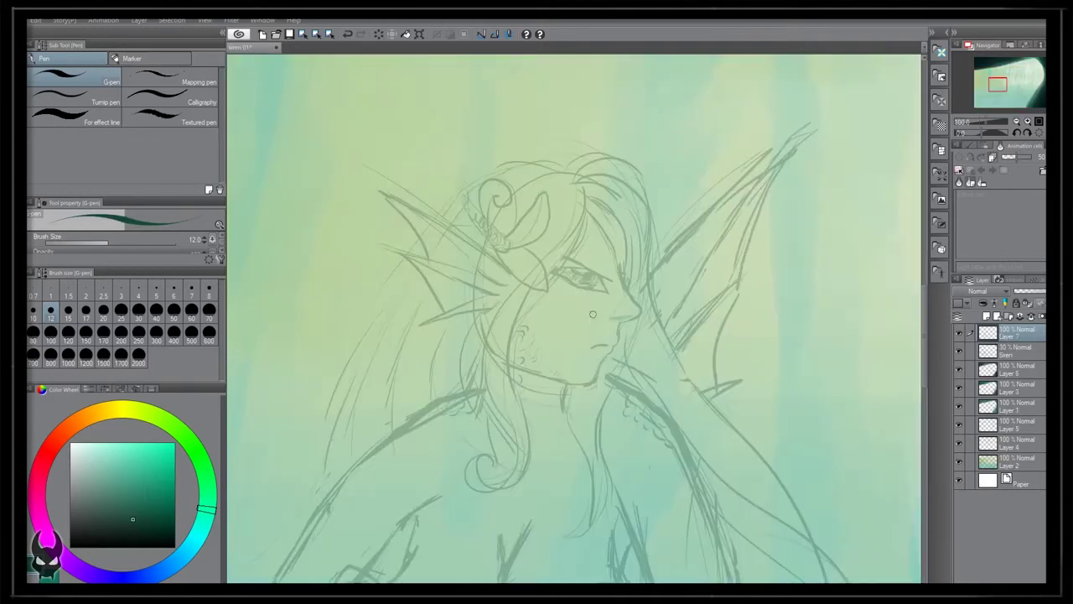
Ink the siren's face profile, jaw and mouth on Layer 7 with the G-pen at size 7.
{"action": "key", "text": "bracketleft"}
{"action": "key", "text": "bracketleft"}
{"action": "key", "text": "bracketleft"}
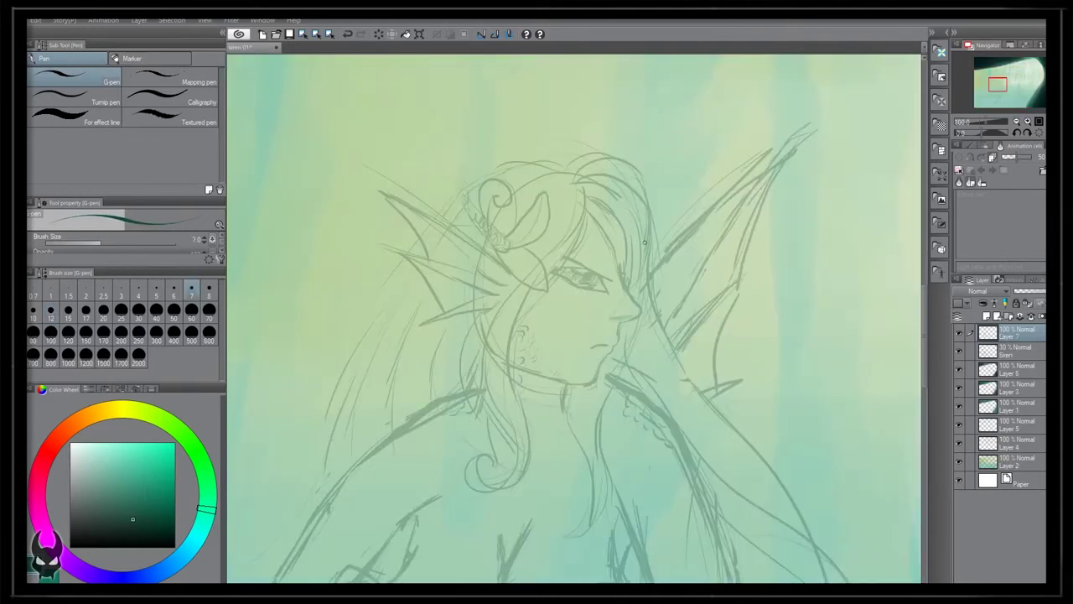
{"action": "mouse_move", "coordinate": [605, 235]}
{"action": "left_mouse_down"}
{"action": "mouse_move", "coordinate": [642, 313]}
{"action": "mouse_move", "coordinate": [615, 326]}
{"action": "mouse_move", "coordinate": [584, 386]}
{"action": "left_mouse_up"}
{"action": "left_click_drag", "start_coordinate": [523, 367], "coordinate": [585, 386]}
{"action": "left_click_drag", "start_coordinate": [607, 345], "coordinate": [586, 347]}
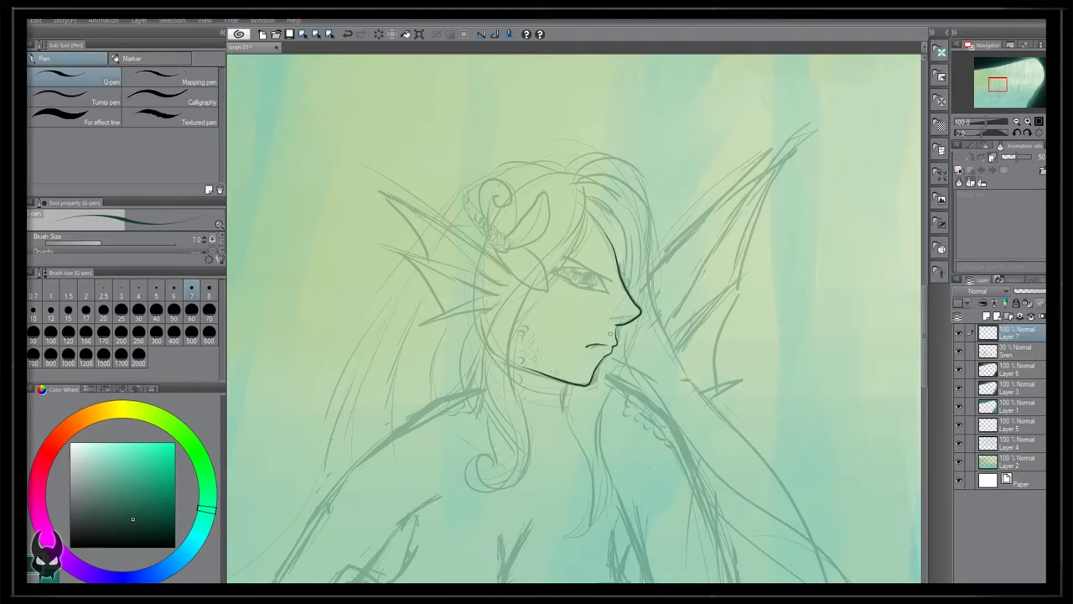
{"action": "mouse_move", "coordinate": [600, 281]}
{"action": "left_mouse_down"}
{"action": "mouse_move", "coordinate": [610, 294]}
{"action": "mouse_move", "coordinate": [553, 273]}
{"action": "mouse_move", "coordinate": [611, 293]}
{"action": "mouse_move", "coordinate": [591, 276]}
{"action": "mouse_move", "coordinate": [573, 280]}
{"action": "left_mouse_up"}
{"action": "key", "text": "ctrl+z"}
{"action": "key", "text": "ctrl+z"}
{"action": "key", "text": "ctrl+z"}
{"action": "mouse_move", "coordinate": [589, 273]}
{"action": "left_mouse_down"}
{"action": "mouse_move", "coordinate": [601, 282]}
{"action": "mouse_move", "coordinate": [591, 287]}
{"action": "mouse_move", "coordinate": [611, 282]}
{"action": "left_mouse_up"}
{"action": "left_click_drag", "start_coordinate": [562, 259], "coordinate": [590, 272]}
{"action": "left_click_drag", "start_coordinate": [559, 258], "coordinate": [613, 282]}
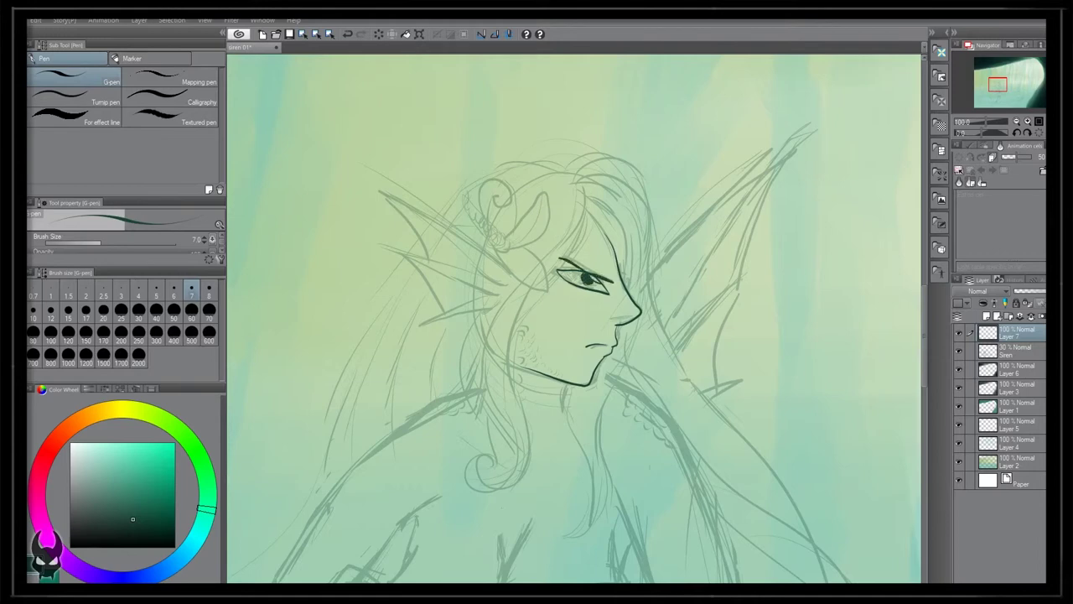
{"action": "key", "text": "ctrl+z"}
{"action": "key", "text": "ctrl+z"}
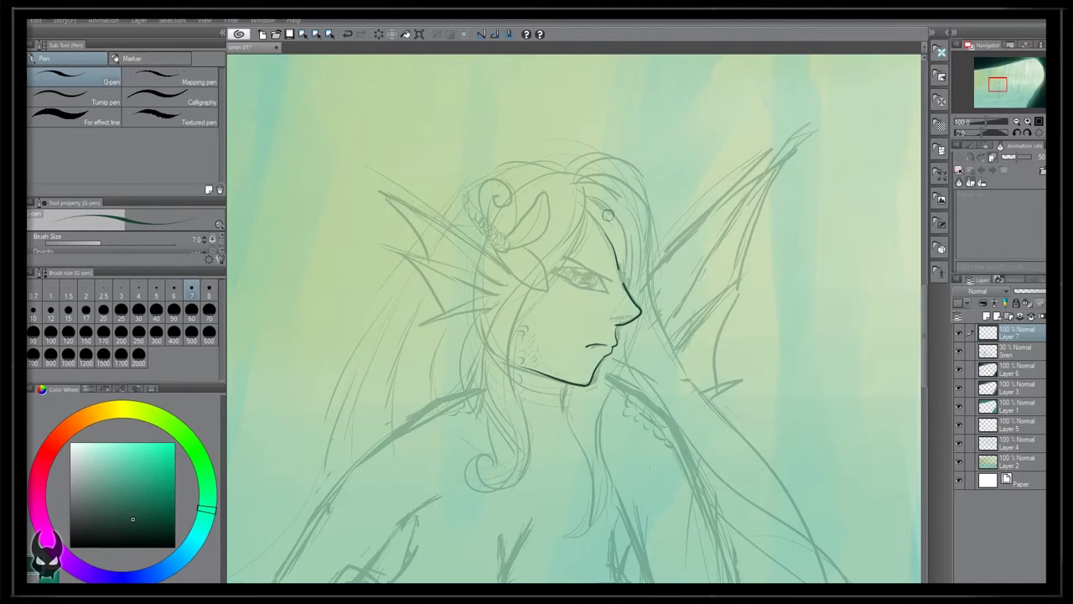
{"action": "key", "text": "ctrl+y"}
{"action": "key", "text": "ctrl+z"}
{"action": "key", "text": "ctrl+z"}
{"action": "key", "text": "ctrl+z"}
{"action": "key", "text": "ctrl+z"}
Ink the siren's eye with a dark iris and lashes, and the slanted brow above it.
{"action": "left_click_drag", "start_coordinate": [550, 269], "coordinate": [608, 293]}
{"action": "left_click_drag", "start_coordinate": [577, 264], "coordinate": [585, 268]}
{"action": "mouse_move", "coordinate": [594, 274]}
{"action": "left_mouse_down"}
{"action": "mouse_move", "coordinate": [616, 282]}
{"action": "mouse_move", "coordinate": [588, 284]}
{"action": "mouse_move", "coordinate": [602, 287]}
{"action": "mouse_move", "coordinate": [600, 268]}
{"action": "left_mouse_up"}
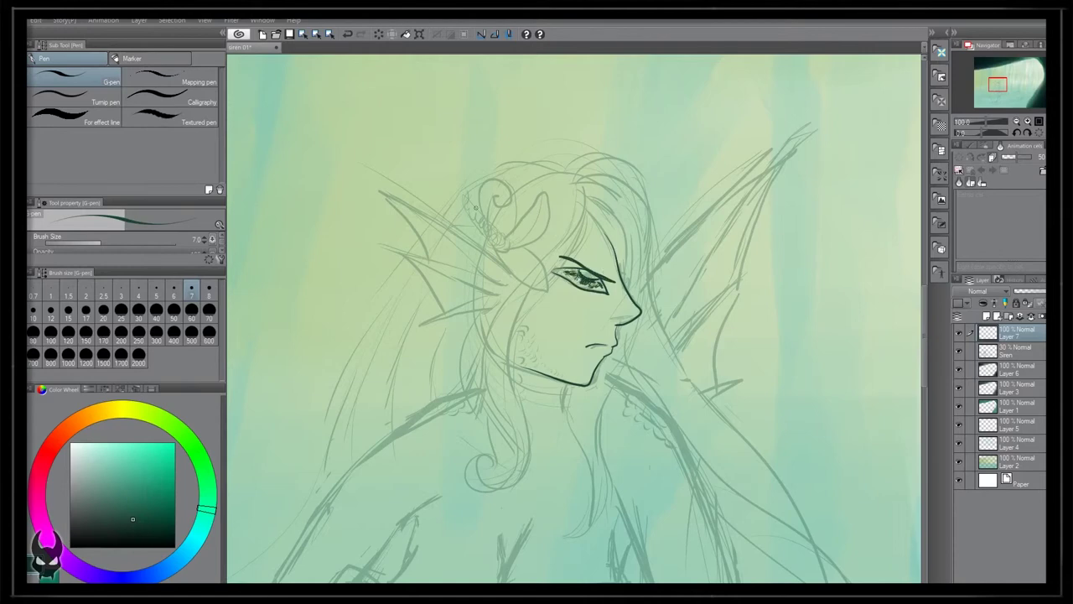
Ink the near fin-shaped ear with its long spines and jagged webbing.
{"action": "mouse_move", "coordinate": [508, 273]}
{"action": "left_mouse_down"}
{"action": "mouse_move", "coordinate": [366, 177]}
{"action": "mouse_move", "coordinate": [503, 286]}
{"action": "left_mouse_up"}
{"action": "left_click_drag", "start_coordinate": [374, 243], "coordinate": [501, 296]}
{"action": "left_click_drag", "start_coordinate": [390, 199], "coordinate": [437, 316]}
{"action": "left_click_drag", "start_coordinate": [491, 295], "coordinate": [416, 322]}
{"action": "left_click_drag", "start_coordinate": [413, 325], "coordinate": [495, 309]}
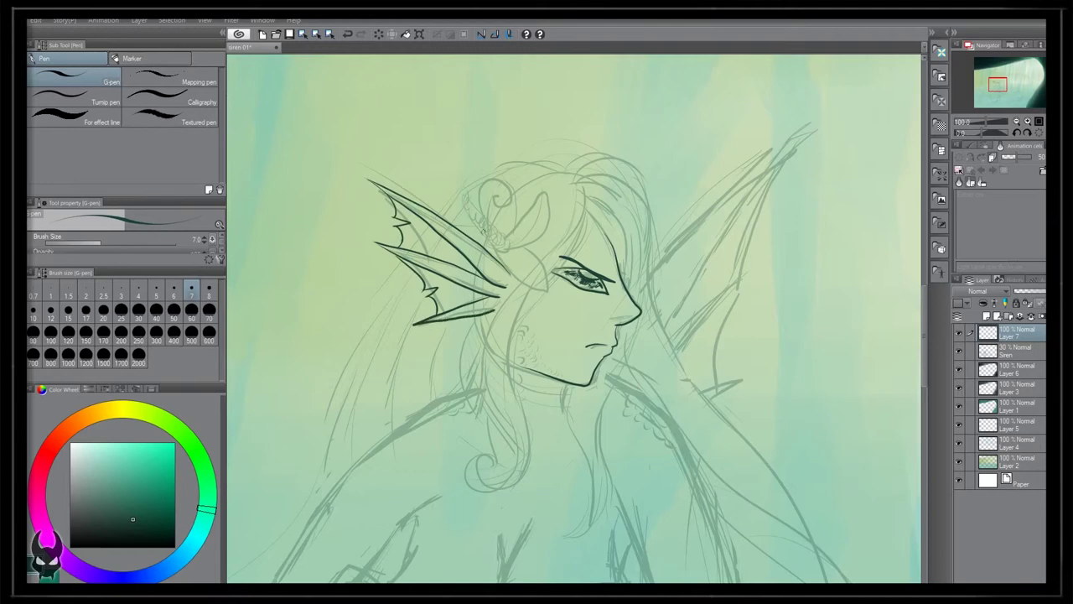
Ink the flower ornament above the ear, with its petals and curled tendrils.
{"action": "mouse_move", "coordinate": [506, 244]}
{"action": "left_mouse_down"}
{"action": "mouse_move", "coordinate": [474, 176]}
{"action": "mouse_move", "coordinate": [496, 175]}
{"action": "mouse_move", "coordinate": [507, 244]}
{"action": "left_mouse_up"}
{"action": "mouse_move", "coordinate": [482, 168]}
{"action": "left_mouse_down"}
{"action": "mouse_move", "coordinate": [476, 185]}
{"action": "mouse_move", "coordinate": [453, 179]}
{"action": "mouse_move", "coordinate": [505, 244]}
{"action": "mouse_move", "coordinate": [522, 217]}
{"action": "mouse_move", "coordinate": [506, 248]}
{"action": "left_mouse_up"}
{"action": "mouse_move", "coordinate": [545, 194]}
{"action": "left_mouse_down"}
{"action": "mouse_move", "coordinate": [546, 280]}
{"action": "mouse_move", "coordinate": [500, 248]}
{"action": "mouse_move", "coordinate": [533, 286]}
{"action": "left_mouse_up"}
{"action": "mouse_move", "coordinate": [506, 186]}
{"action": "left_mouse_down"}
{"action": "mouse_move", "coordinate": [516, 225]}
{"action": "mouse_move", "coordinate": [485, 211]}
{"action": "left_mouse_up"}
{"action": "mouse_move", "coordinate": [484, 210]}
{"action": "left_mouse_down"}
{"action": "mouse_move", "coordinate": [488, 230]}
{"action": "mouse_move", "coordinate": [506, 240]}
{"action": "left_mouse_up"}
{"action": "mouse_move", "coordinate": [484, 225]}
{"action": "left_mouse_down"}
{"action": "mouse_move", "coordinate": [454, 227]}
{"action": "mouse_move", "coordinate": [458, 197]}
{"action": "left_mouse_up"}
{"action": "left_click_drag", "start_coordinate": [457, 196], "coordinate": [476, 226]}
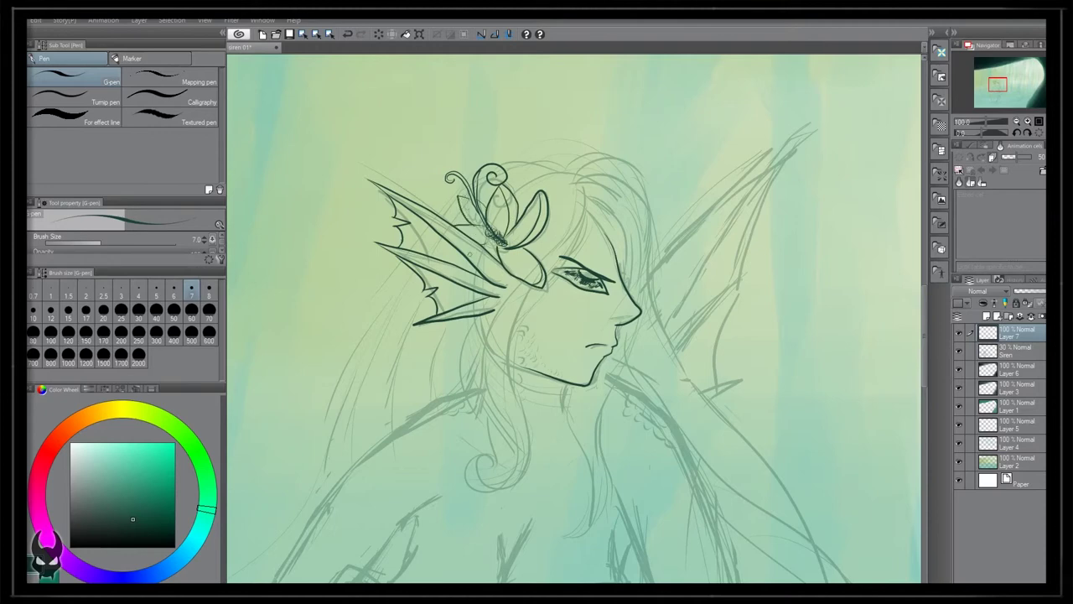
Ink the hair lock sweeping down from the forehead past the cheek into a spiral curl.
{"action": "left_click_drag", "start_coordinate": [587, 191], "coordinate": [460, 470]}
{"action": "left_click_drag", "start_coordinate": [495, 436], "coordinate": [470, 474]}
{"action": "left_click_drag", "start_coordinate": [504, 384], "coordinate": [471, 475]}
Ink the hair waves over the crown and forehead and along the front of the face.
{"action": "scroll", "coordinate": [510, 326], "scroll_direction": "down", "scroll_amount": 1}
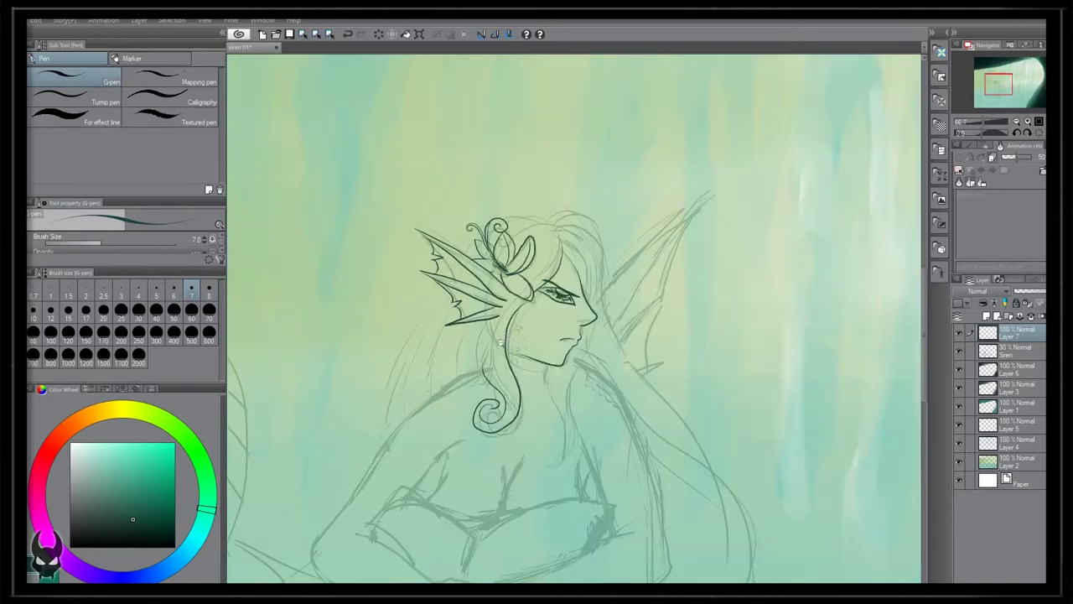
{"action": "left_click_drag", "start_coordinate": [563, 256], "coordinate": [574, 267]}
{"action": "left_click_drag", "start_coordinate": [557, 232], "coordinate": [591, 255]}
{"action": "left_click_drag", "start_coordinate": [563, 228], "coordinate": [597, 246]}
{"action": "mouse_move", "coordinate": [600, 307]}
{"action": "left_mouse_down"}
{"action": "mouse_move", "coordinate": [558, 221]}
{"action": "mouse_move", "coordinate": [589, 218]}
{"action": "left_mouse_up"}
{"action": "left_click_drag", "start_coordinate": [560, 252], "coordinate": [576, 273]}
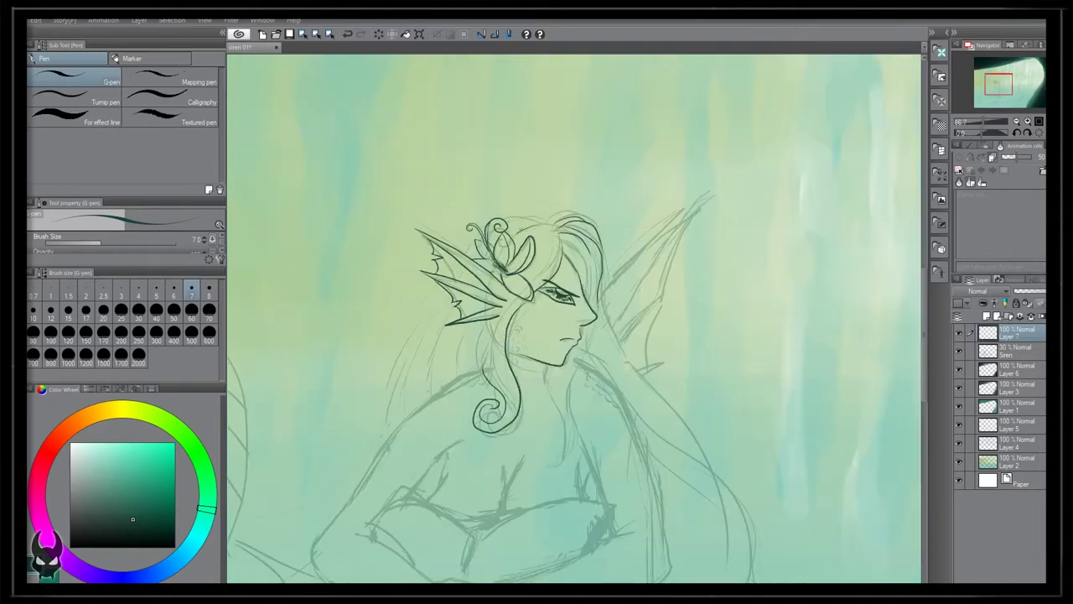
{"action": "mouse_move", "coordinate": [545, 224]}
{"action": "left_mouse_down"}
{"action": "mouse_move", "coordinate": [576, 213]}
{"action": "mouse_move", "coordinate": [501, 220]}
{"action": "left_mouse_up"}
Ink the curled lock falling onto the chest and the hair strands hanging behind the near ear.
{"action": "left_click_drag", "start_coordinate": [445, 297], "coordinate": [424, 392]}
{"action": "key", "text": "ctrl+minus"}
{"action": "mouse_move", "coordinate": [559, 357]}
{"action": "left_mouse_down"}
{"action": "mouse_move", "coordinate": [543, 331]}
{"action": "mouse_move", "coordinate": [544, 374]}
{"action": "mouse_move", "coordinate": [520, 377]}
{"action": "left_mouse_up"}
{"action": "mouse_move", "coordinate": [545, 337]}
{"action": "left_mouse_down"}
{"action": "mouse_move", "coordinate": [521, 382]}
{"action": "mouse_move", "coordinate": [565, 274]}
{"action": "left_mouse_up"}
{"action": "left_click_drag", "start_coordinate": [451, 252], "coordinate": [436, 317]}
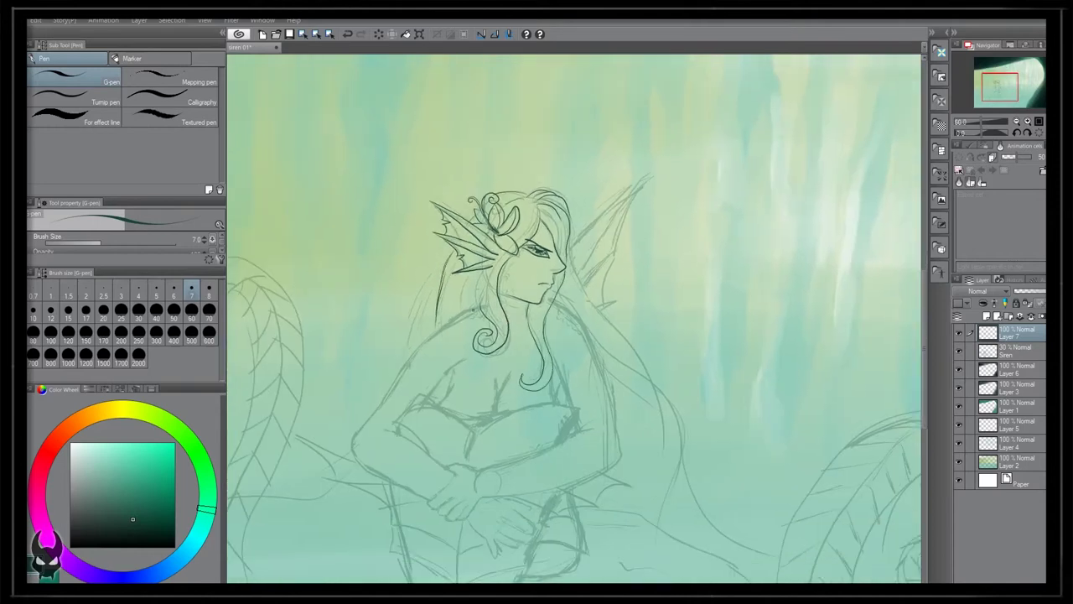
{"action": "left_click_drag", "start_coordinate": [477, 280], "coordinate": [492, 327]}
Ink the far shoulder, the arm down to the elbow, and the forearm toward the hands.
{"action": "mouse_move", "coordinate": [553, 300]}
{"action": "left_mouse_down"}
{"action": "mouse_move", "coordinate": [583, 335]}
{"action": "mouse_move", "coordinate": [607, 467]}
{"action": "left_mouse_up"}
{"action": "mouse_move", "coordinate": [578, 425]}
{"action": "left_mouse_down"}
{"action": "mouse_move", "coordinate": [480, 475]}
{"action": "mouse_move", "coordinate": [542, 487]}
{"action": "mouse_move", "coordinate": [612, 462]}
{"action": "left_mouse_up"}
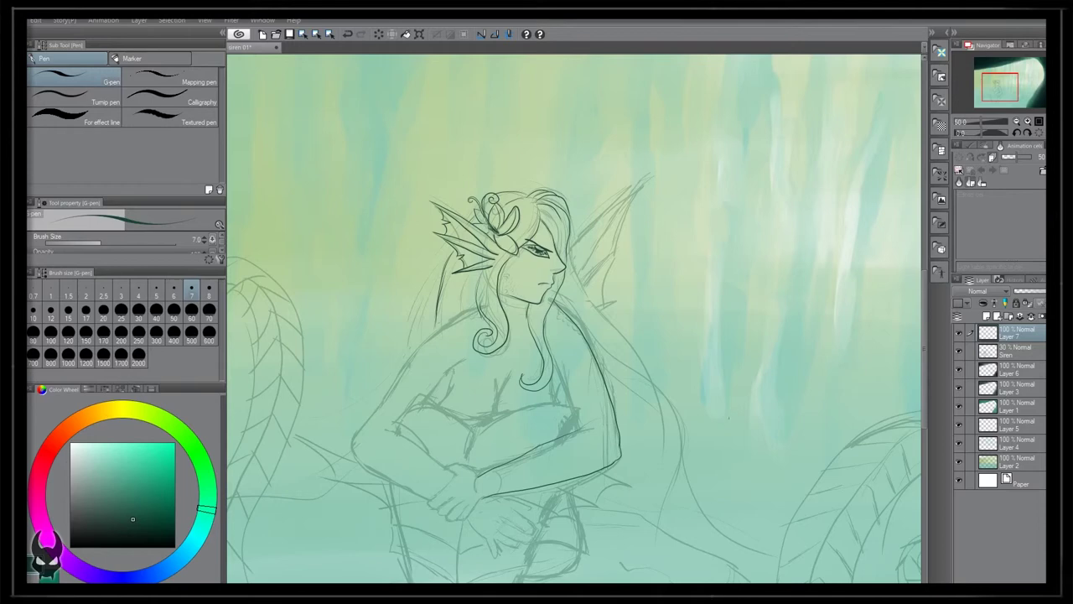
{"action": "left_click_drag", "start_coordinate": [557, 369], "coordinate": [579, 433]}
{"action": "mouse_move", "coordinate": [475, 465]}
{"action": "left_mouse_down"}
{"action": "mouse_move", "coordinate": [446, 471]}
{"action": "mouse_move", "coordinate": [457, 478]}
{"action": "mouse_move", "coordinate": [432, 508]}
{"action": "mouse_move", "coordinate": [479, 517]}
{"action": "left_mouse_up"}
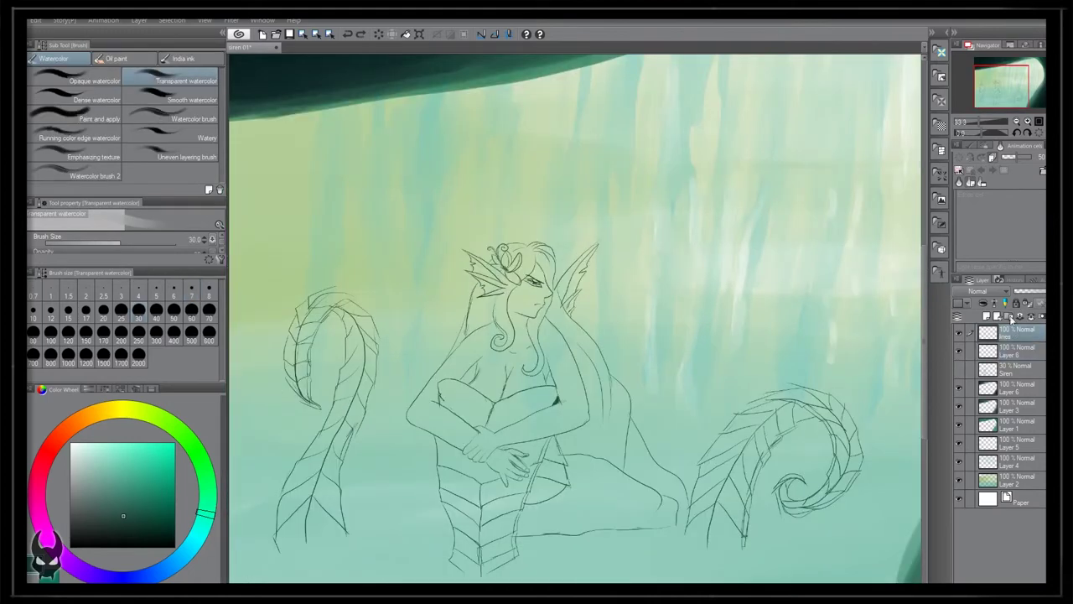
Paint dark shading on the siren's face and both arms on Layer 8 with the Transparent watercolor brush at size 30.
{"action": "left_click", "coordinate": [1014, 350]}
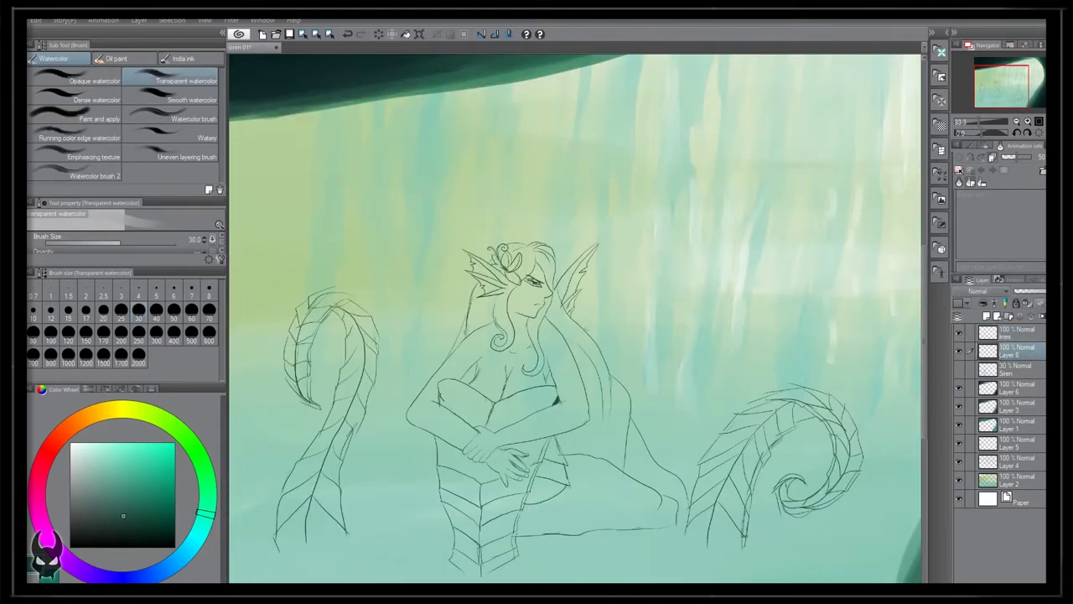
{"action": "mouse_move", "coordinate": [519, 297]}
{"action": "left_mouse_down"}
{"action": "mouse_move", "coordinate": [528, 304]}
{"action": "mouse_move", "coordinate": [508, 311]}
{"action": "mouse_move", "coordinate": [547, 295]}
{"action": "left_mouse_up"}
{"action": "mouse_move", "coordinate": [524, 275]}
{"action": "left_mouse_down"}
{"action": "mouse_move", "coordinate": [552, 297]}
{"action": "mouse_move", "coordinate": [511, 325]}
{"action": "mouse_move", "coordinate": [528, 285]}
{"action": "mouse_move", "coordinate": [530, 317]}
{"action": "mouse_move", "coordinate": [525, 307]}
{"action": "left_mouse_up"}
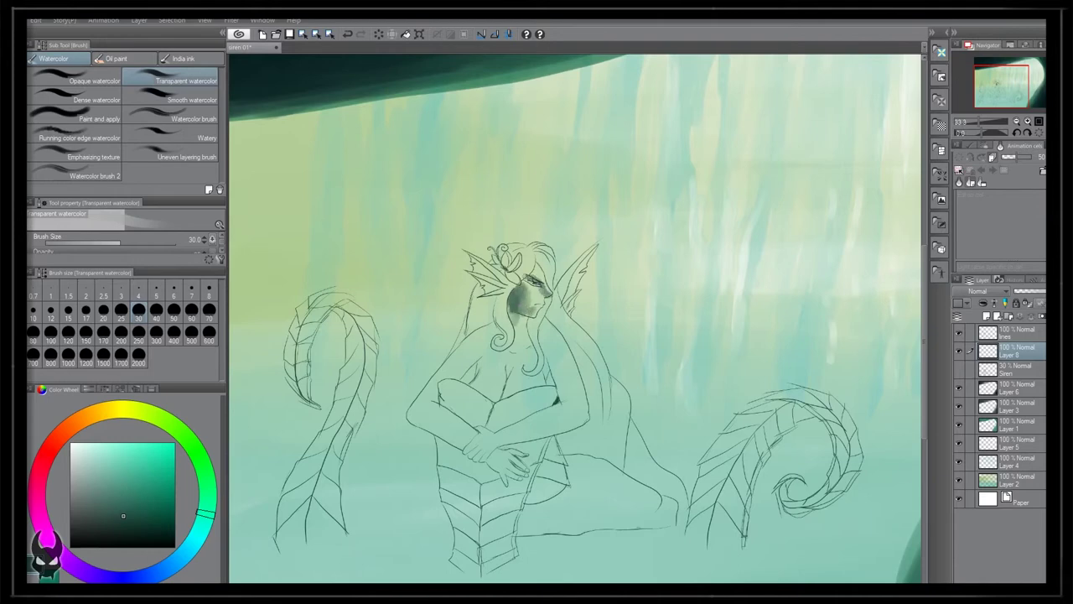
{"action": "mouse_move", "coordinate": [513, 306]}
{"action": "left_mouse_down"}
{"action": "mouse_move", "coordinate": [517, 334]}
{"action": "mouse_move", "coordinate": [409, 415]}
{"action": "mouse_move", "coordinate": [471, 454]}
{"action": "left_mouse_up"}
{"action": "mouse_move", "coordinate": [528, 430]}
{"action": "left_mouse_down"}
{"action": "mouse_move", "coordinate": [495, 444]}
{"action": "mouse_move", "coordinate": [575, 424]}
{"action": "mouse_move", "coordinate": [498, 438]}
{"action": "mouse_move", "coordinate": [547, 420]}
{"action": "mouse_move", "coordinate": [570, 422]}
{"action": "left_mouse_up"}
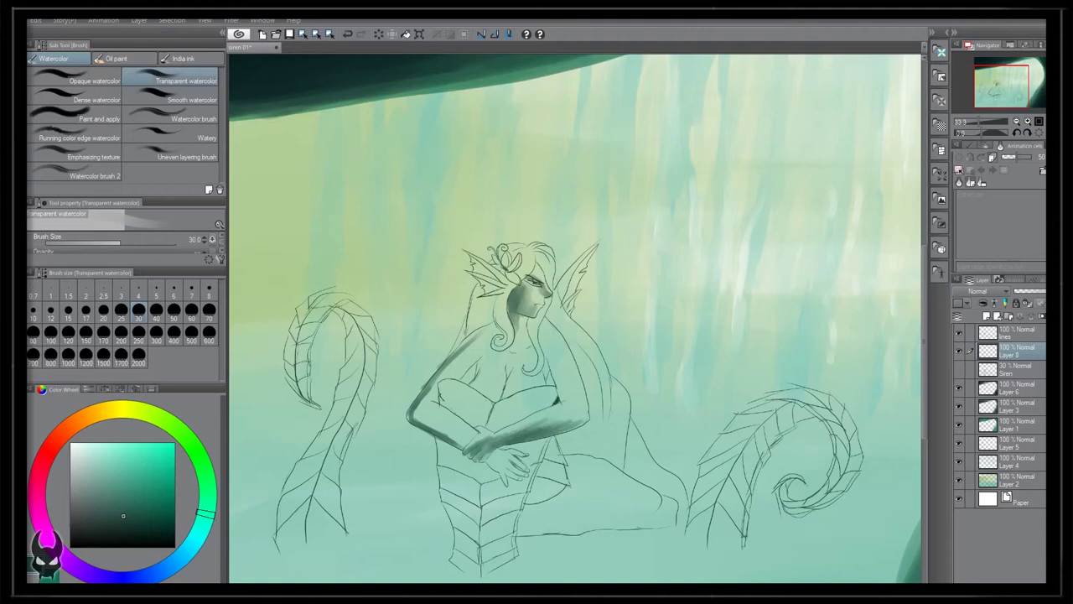
Shade the siren's chest, near forearm and far upper arm with the dark watercolor.
{"action": "mouse_move", "coordinate": [511, 390]}
{"action": "left_mouse_down"}
{"action": "mouse_move", "coordinate": [508, 367]}
{"action": "mouse_move", "coordinate": [509, 394]}
{"action": "mouse_move", "coordinate": [527, 360]}
{"action": "mouse_move", "coordinate": [508, 373]}
{"action": "mouse_move", "coordinate": [486, 368]}
{"action": "left_mouse_up"}
{"action": "mouse_move", "coordinate": [490, 394]}
{"action": "left_mouse_down"}
{"action": "mouse_move", "coordinate": [475, 365]}
{"action": "mouse_move", "coordinate": [478, 389]}
{"action": "left_mouse_up"}
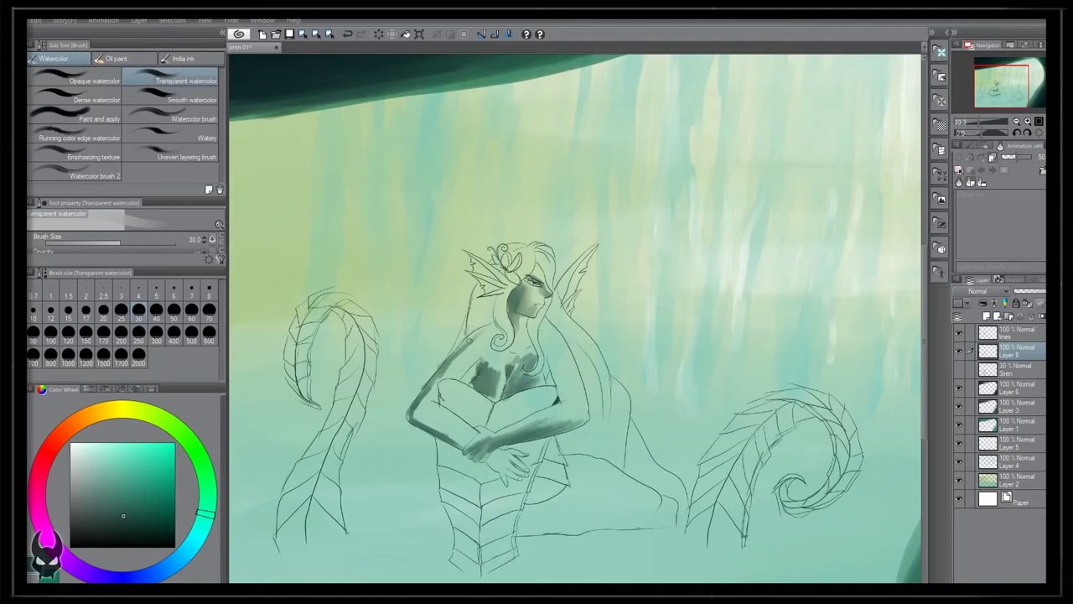
{"action": "left_click_drag", "start_coordinate": [465, 443], "coordinate": [435, 417]}
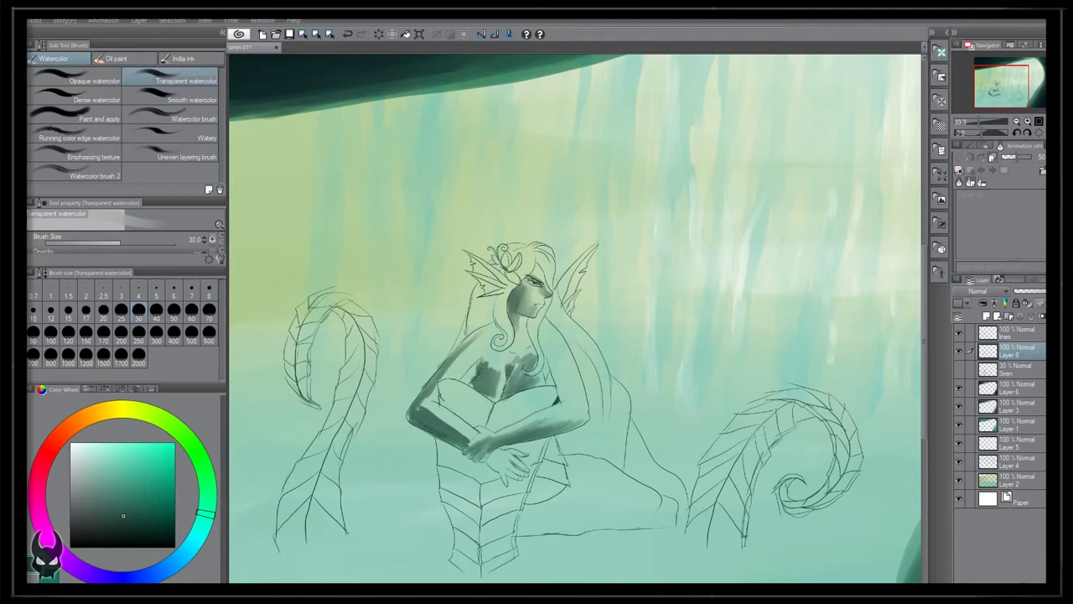
{"action": "left_click_drag", "start_coordinate": [561, 399], "coordinate": [554, 356]}
{"action": "left_click_drag", "start_coordinate": [565, 403], "coordinate": [555, 369]}
Paint the siren's curled lock and the hair behind the near shoulder in muted teal.
{"action": "left_click_drag", "start_coordinate": [496, 314], "coordinate": [461, 347]}
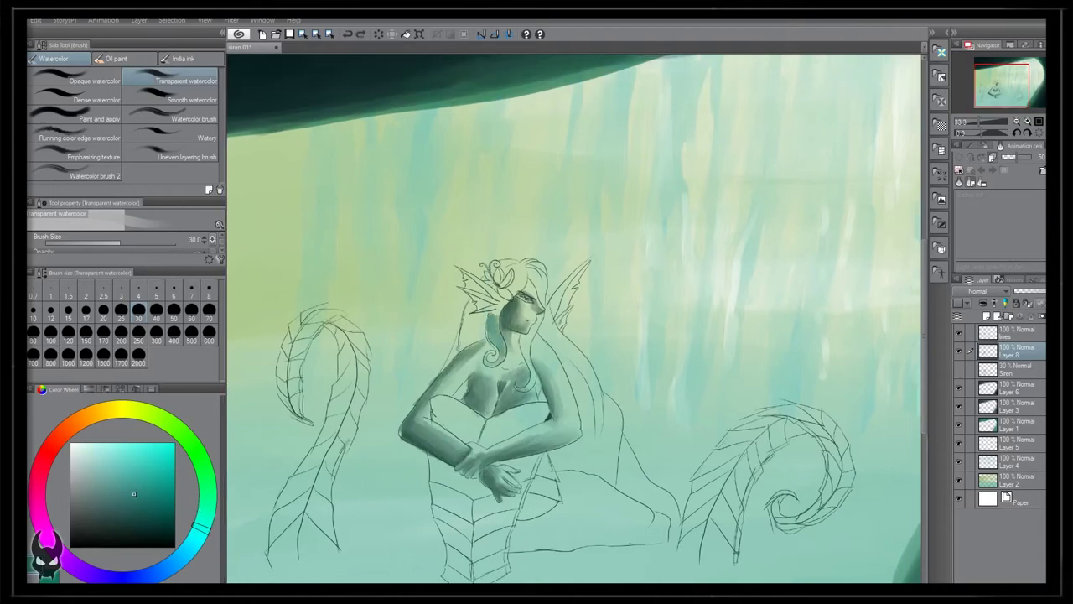
{"action": "mouse_move", "coordinate": [466, 306]}
{"action": "left_mouse_down"}
{"action": "mouse_move", "coordinate": [483, 327]}
{"action": "mouse_move", "coordinate": [464, 340]}
{"action": "left_mouse_up"}
{"action": "left_click_drag", "start_coordinate": [496, 306], "coordinate": [474, 337]}
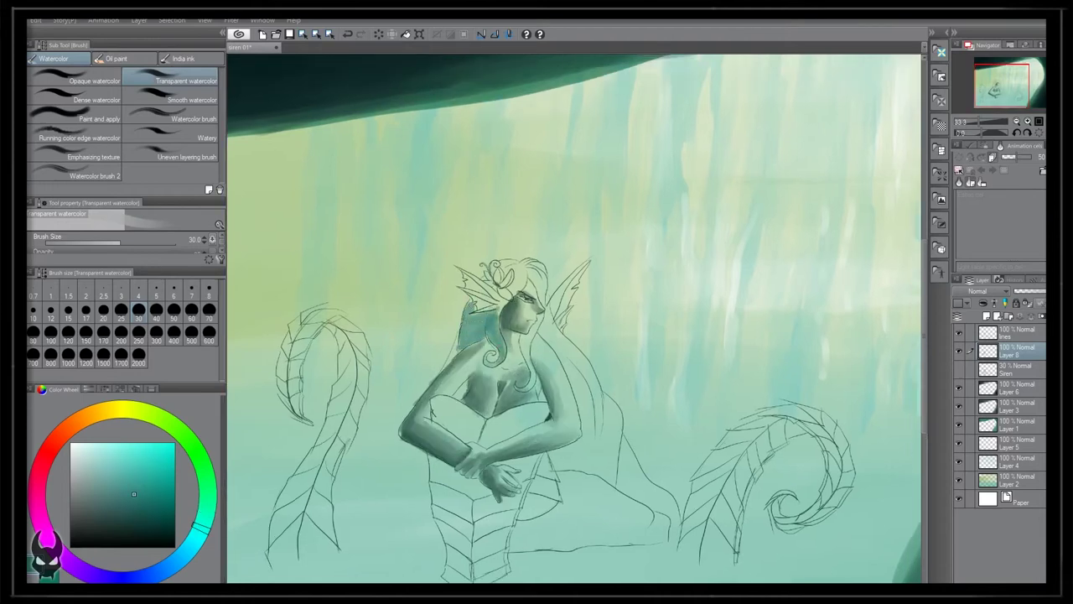
Paint the hair on the crown, the lock over the chest and the upper trailing strands behind the far arm in teal.
{"action": "mouse_move", "coordinate": [523, 294]}
{"action": "left_mouse_down"}
{"action": "mouse_move", "coordinate": [505, 265]}
{"action": "mouse_move", "coordinate": [520, 261]}
{"action": "mouse_move", "coordinate": [543, 289]}
{"action": "mouse_move", "coordinate": [528, 339]}
{"action": "mouse_move", "coordinate": [531, 387]}
{"action": "mouse_move", "coordinate": [521, 335]}
{"action": "mouse_move", "coordinate": [605, 451]}
{"action": "left_mouse_up"}
{"action": "left_click_drag", "start_coordinate": [572, 356], "coordinate": [600, 432]}
{"action": "left_click_drag", "start_coordinate": [576, 379], "coordinate": [590, 419]}
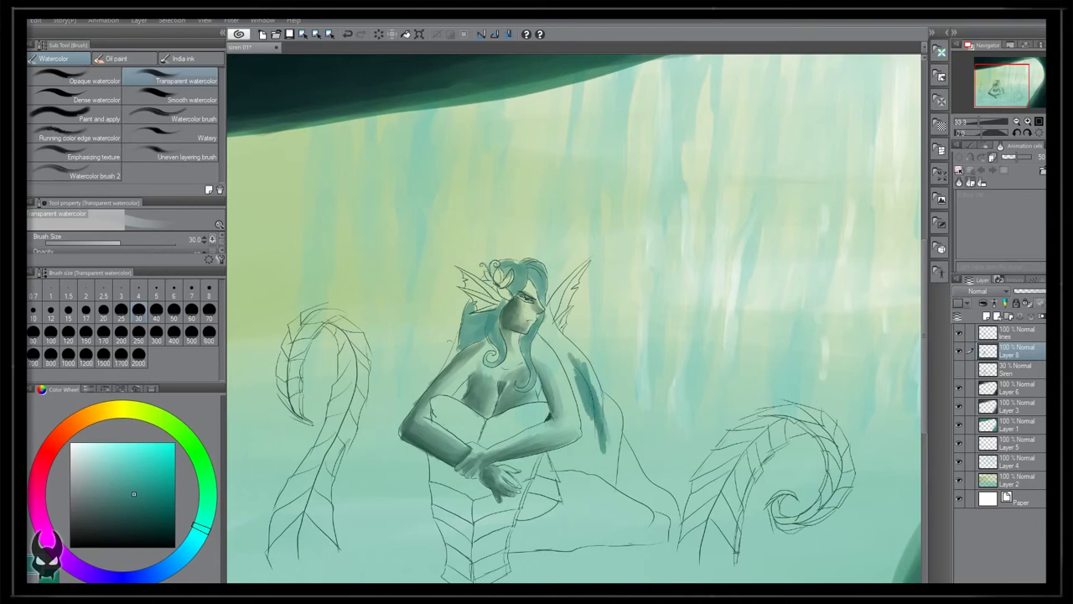
{"action": "left_click_drag", "start_coordinate": [458, 343], "coordinate": [453, 360]}
{"action": "left_click_drag", "start_coordinate": [461, 384], "coordinate": [466, 391]}
{"action": "left_click_drag", "start_coordinate": [573, 353], "coordinate": [601, 410]}
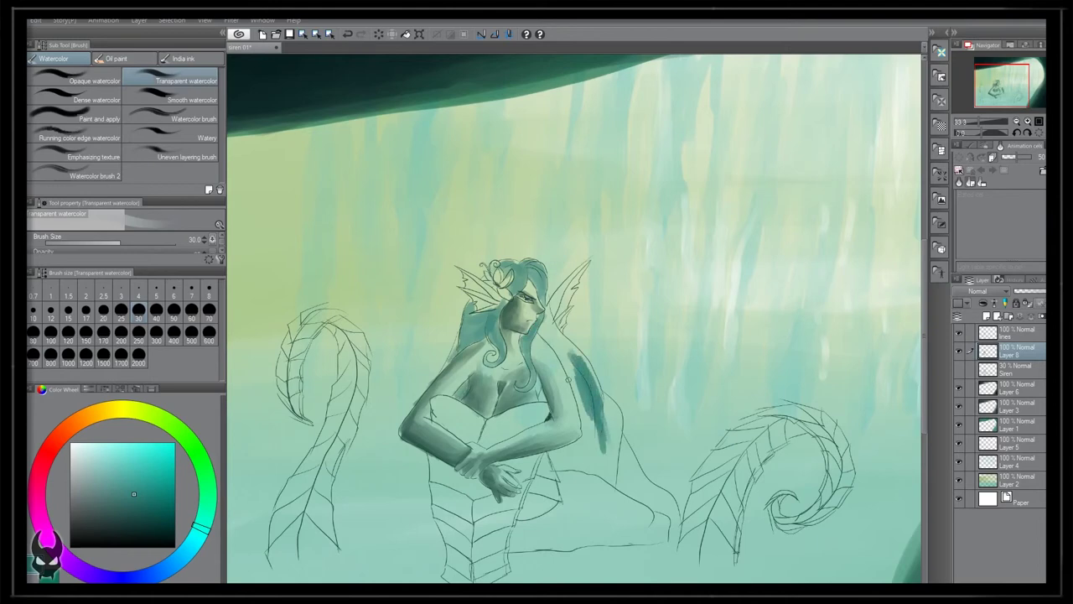
Extend the teal hair down the siren's back to its lower end over the rock behind the siren.
{"action": "left_click", "coordinate": [136, 242]}
{"action": "left_click_drag", "start_coordinate": [613, 464], "coordinate": [655, 501]}
{"action": "left_click_drag", "start_coordinate": [605, 426], "coordinate": [631, 490]}
{"action": "mouse_move", "coordinate": [611, 473]}
{"action": "left_mouse_down"}
{"action": "mouse_move", "coordinate": [566, 460]}
{"action": "mouse_move", "coordinate": [585, 417]}
{"action": "mouse_move", "coordinate": [560, 337]}
{"action": "mouse_move", "coordinate": [673, 532]}
{"action": "left_mouse_up"}
{"action": "left_click_drag", "start_coordinate": [623, 492], "coordinate": [634, 454]}
{"action": "mouse_move", "coordinate": [577, 377]}
{"action": "left_mouse_down"}
{"action": "mouse_move", "coordinate": [561, 334]}
{"action": "mouse_move", "coordinate": [595, 392]}
{"action": "left_mouse_up"}
{"action": "key", "text": "bracketleft"}
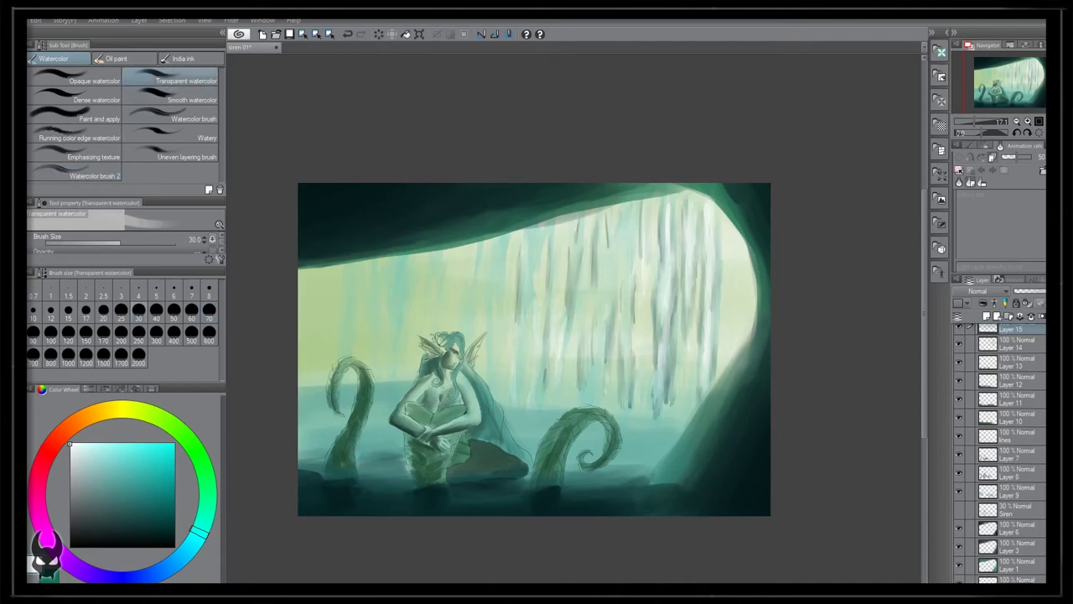
Brighten the waterfall and the far edge of the cave opening with white on Layer 15, using Transparent watercolor at size 70.
{"action": "left_click", "coordinate": [209, 312]}
{"action": "left_click_drag", "start_coordinate": [647, 217], "coordinate": [644, 386]}
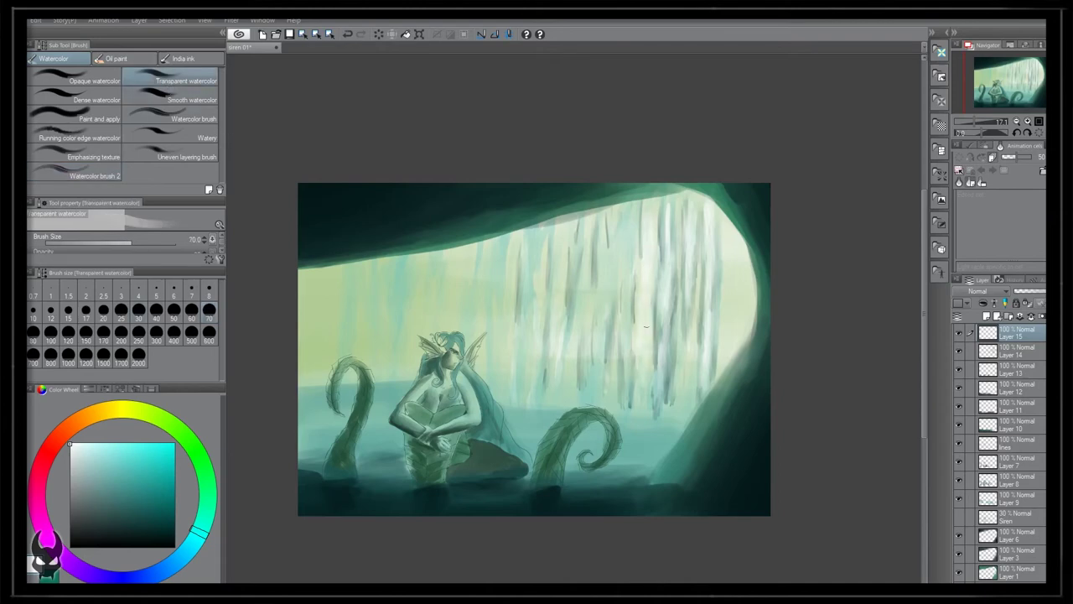
{"action": "mouse_move", "coordinate": [731, 265]}
{"action": "left_mouse_down"}
{"action": "mouse_move", "coordinate": [729, 304]}
{"action": "mouse_move", "coordinate": [741, 317]}
{"action": "left_mouse_up"}
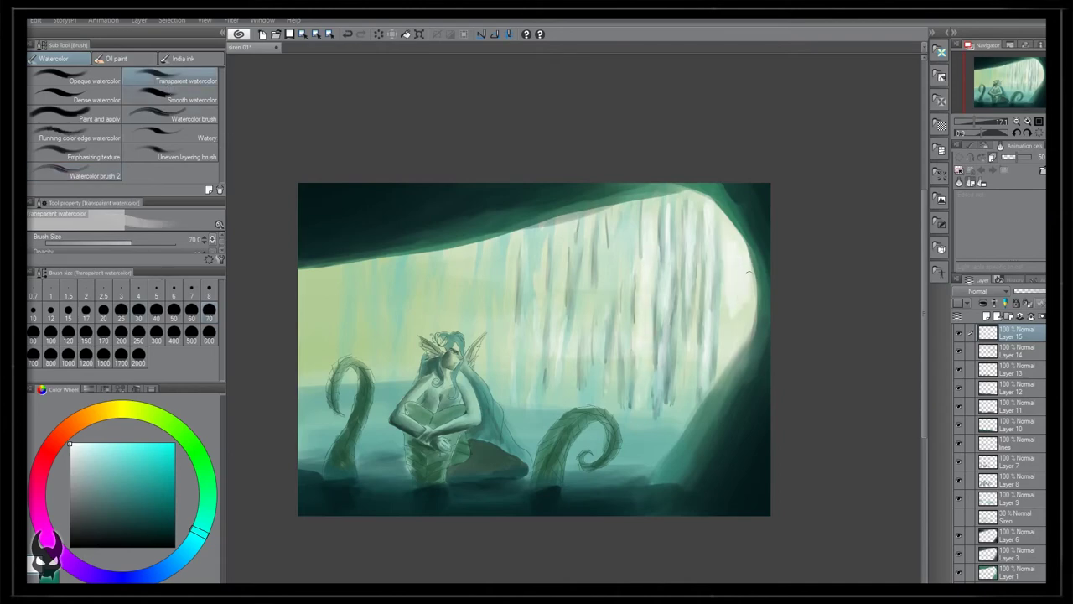
{"action": "left_click_drag", "start_coordinate": [735, 230], "coordinate": [727, 215]}
Paint diagonal white light rays across the waterfall at brush size 120 and brighten the rim of the cave opening.
{"action": "key", "text": "bracketright"}
{"action": "key", "text": "bracketright"}
{"action": "key", "text": "bracketright"}
{"action": "left_click_drag", "start_coordinate": [642, 270], "coordinate": [536, 413]}
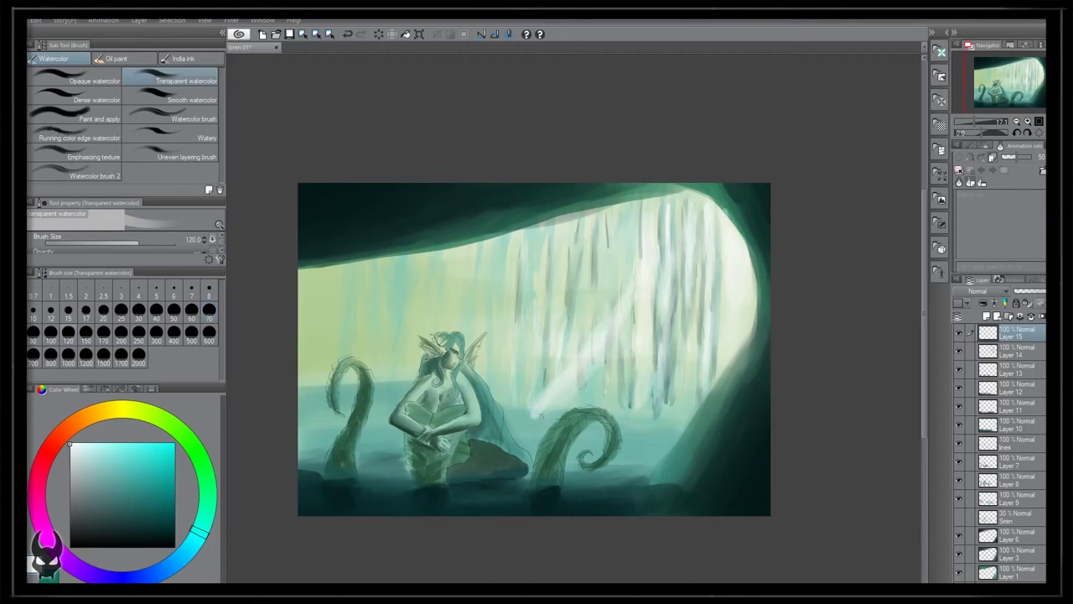
{"action": "key", "text": "ctrl+z"}
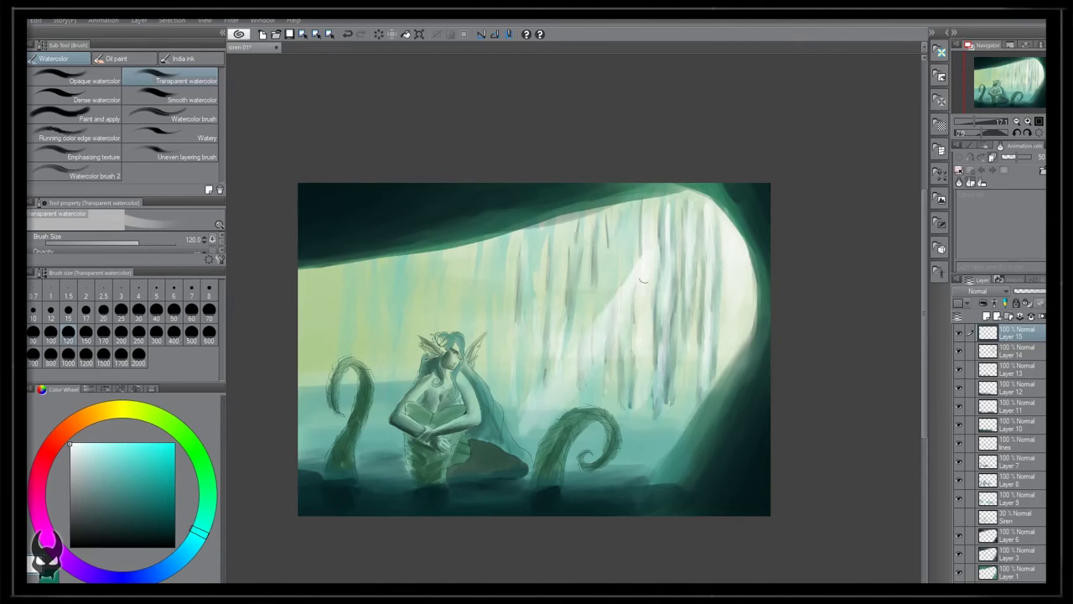
{"action": "key", "text": "ctrl+y"}
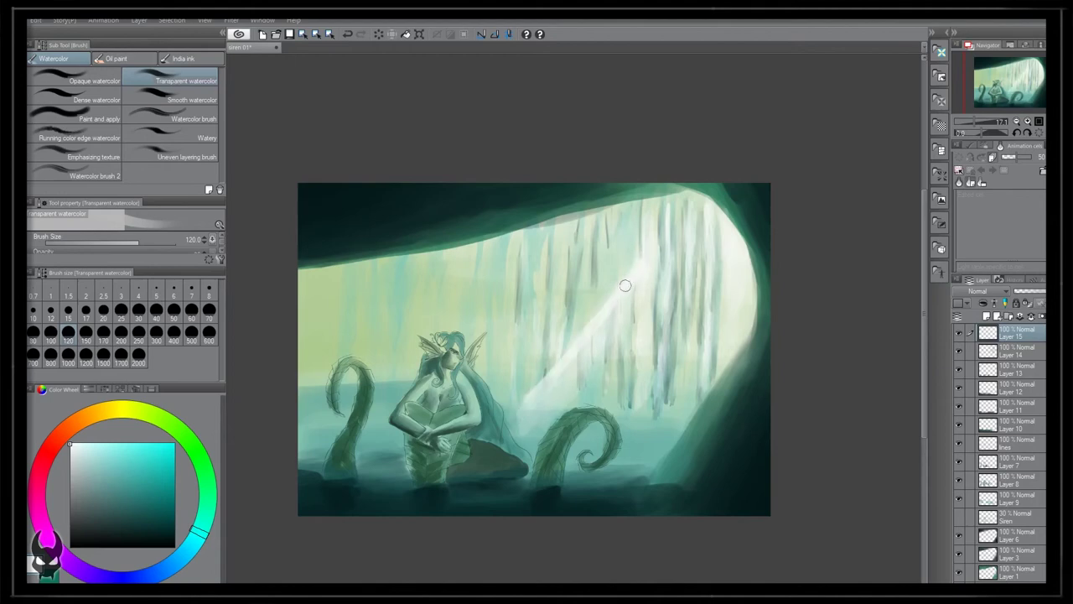
{"action": "left_click_drag", "start_coordinate": [625, 286], "coordinate": [517, 408]}
{"action": "left_click_drag", "start_coordinate": [689, 309], "coordinate": [611, 414]}
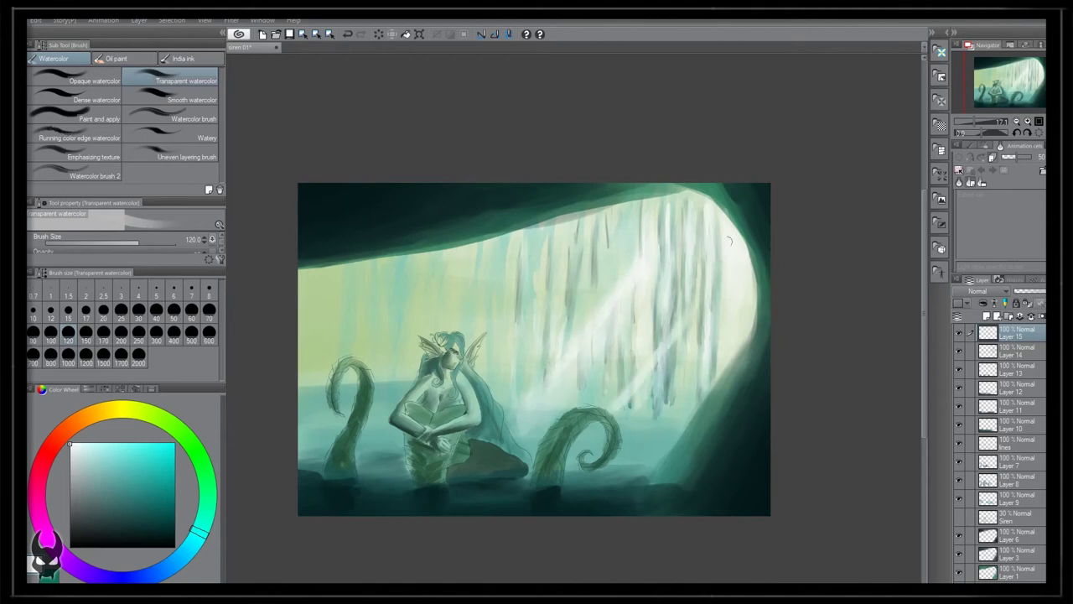
{"action": "mouse_move", "coordinate": [746, 246]}
{"action": "left_mouse_down"}
{"action": "mouse_move", "coordinate": [701, 407]}
{"action": "mouse_move", "coordinate": [759, 327]}
{"action": "mouse_move", "coordinate": [731, 219]}
{"action": "mouse_move", "coordinate": [758, 298]}
{"action": "mouse_move", "coordinate": [710, 191]}
{"action": "left_mouse_up"}
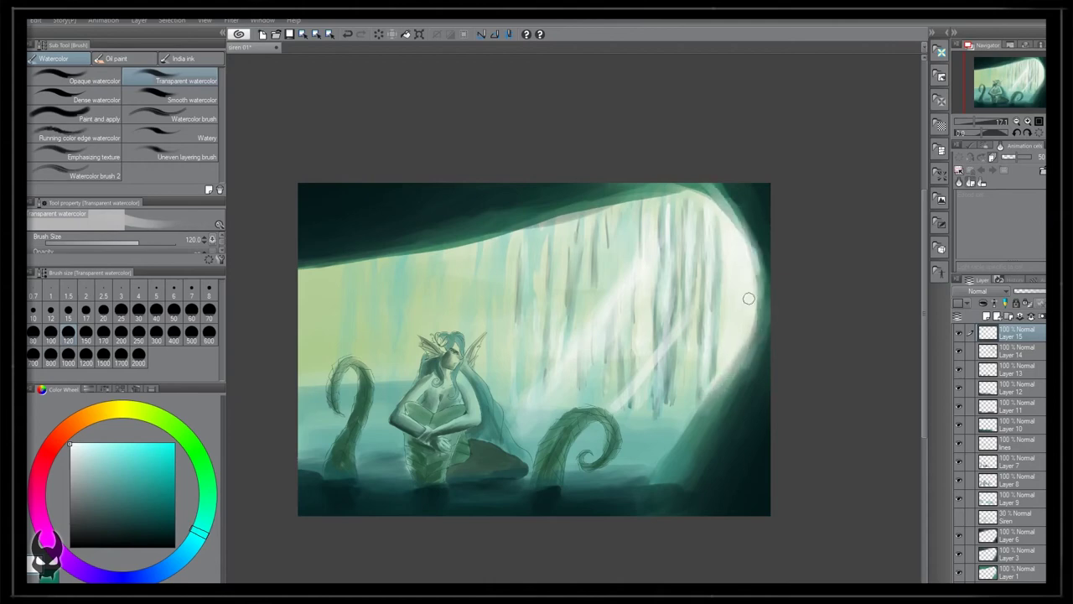
{"action": "left_click_drag", "start_coordinate": [748, 298], "coordinate": [752, 329]}
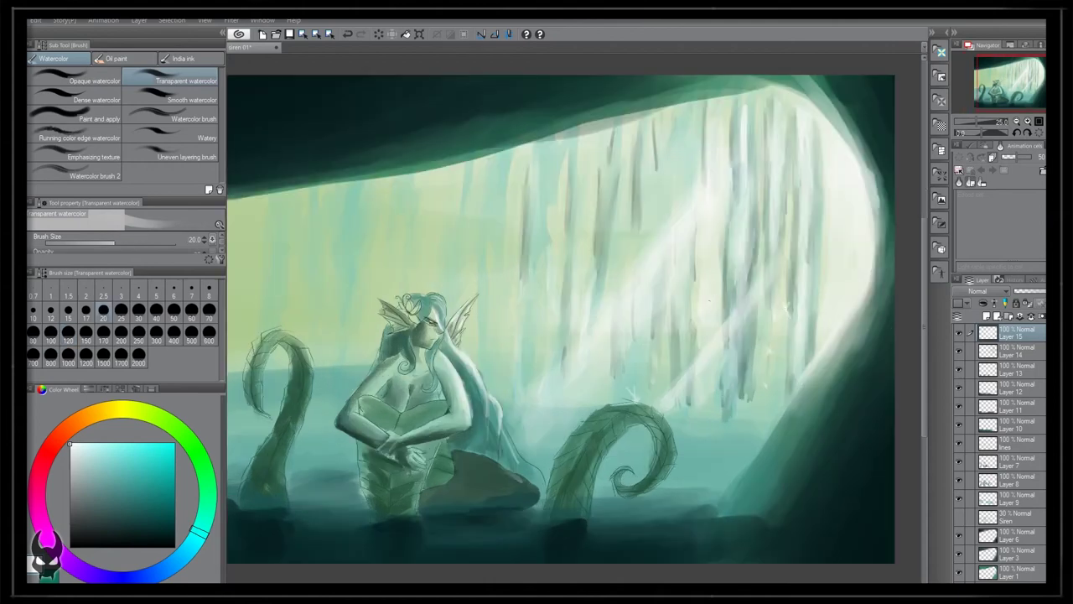
Add small white winged shapes in front of the waterfall and highlight the outer edge of the spiral-tipped tentacle in white.
{"action": "left_click", "coordinate": [673, 328]}
{"action": "key", "text": "bracketright"}
{"action": "key", "text": "bracketright"}
{"action": "mouse_move", "coordinate": [639, 403]}
{"action": "left_mouse_down"}
{"action": "mouse_move", "coordinate": [668, 431]}
{"action": "mouse_move", "coordinate": [669, 466]}
{"action": "left_mouse_up"}
{"action": "key", "text": "bracketleft"}
{"action": "key", "text": "bracketleft"}
{"action": "mouse_move", "coordinate": [538, 232]}
{"action": "left_mouse_down"}
{"action": "mouse_move", "coordinate": [543, 241]}
{"action": "mouse_move", "coordinate": [501, 246]}
{"action": "left_mouse_up"}
Paint white mist at the foot of the waterfall with the watercolor brush at size 70.
{"action": "key", "text": "bracketleft"}
{"action": "key", "text": "bracketright"}
{"action": "key", "text": "bracketright"}
{"action": "key", "text": "bracketright"}
{"action": "key", "text": "bracketright"}
{"action": "key", "text": "bracketright"}
{"action": "key", "text": "bracketright"}
{"action": "key", "text": "bracketright"}
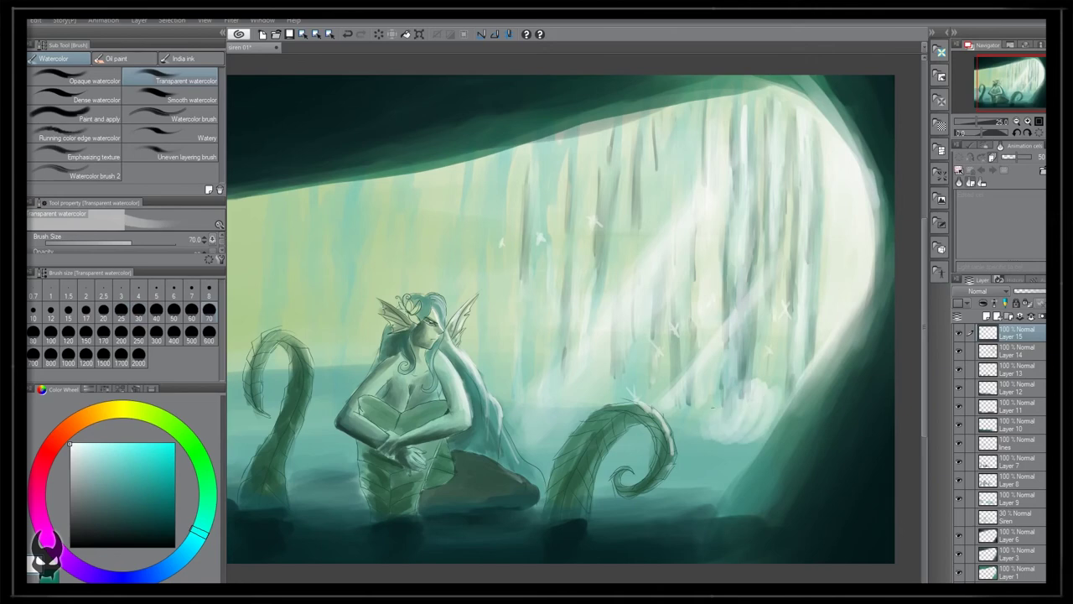